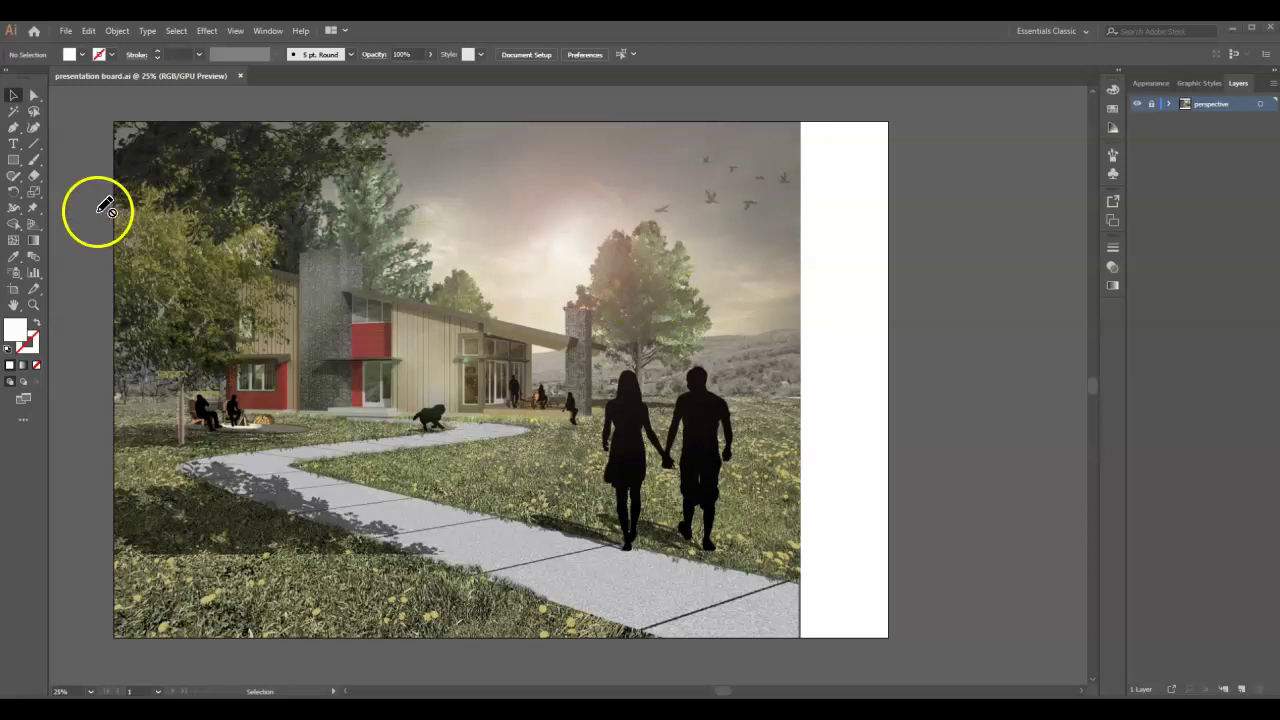
# Open the 1st floor plan, 2nd floor plan and front elevation PDFs.
pyautogui.click(66, 33)
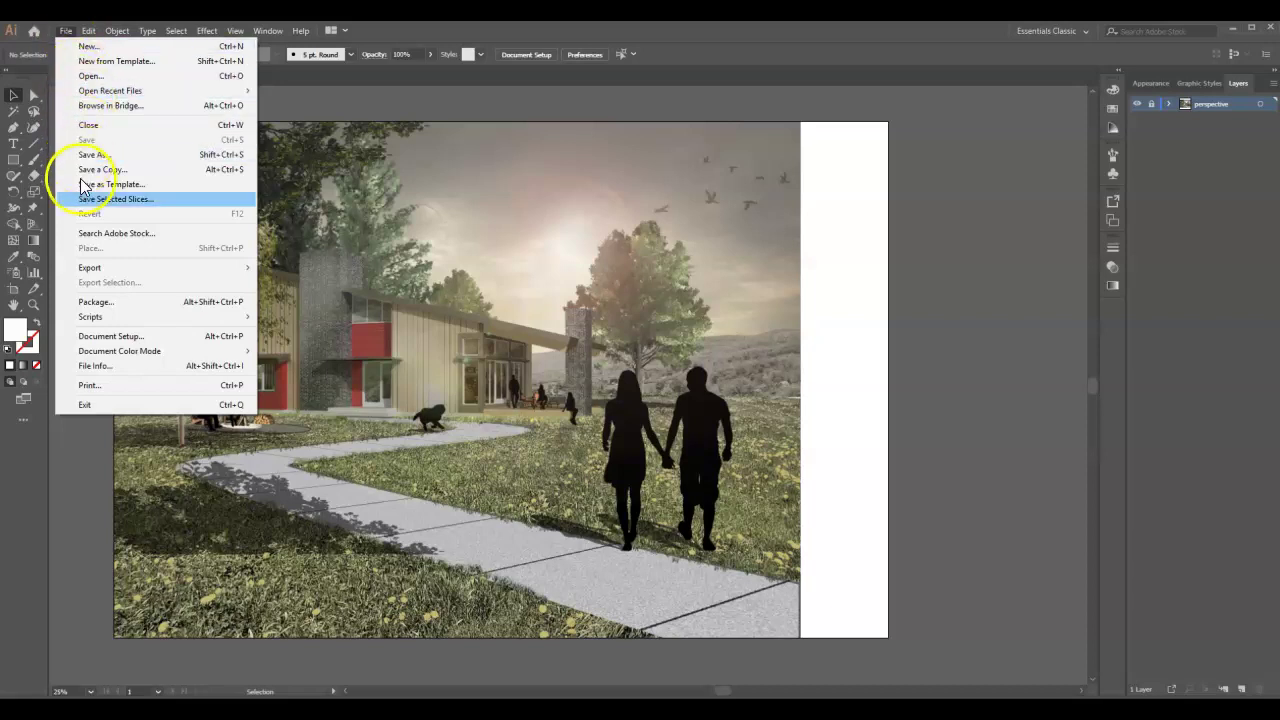
pyautogui.click(88, 76)
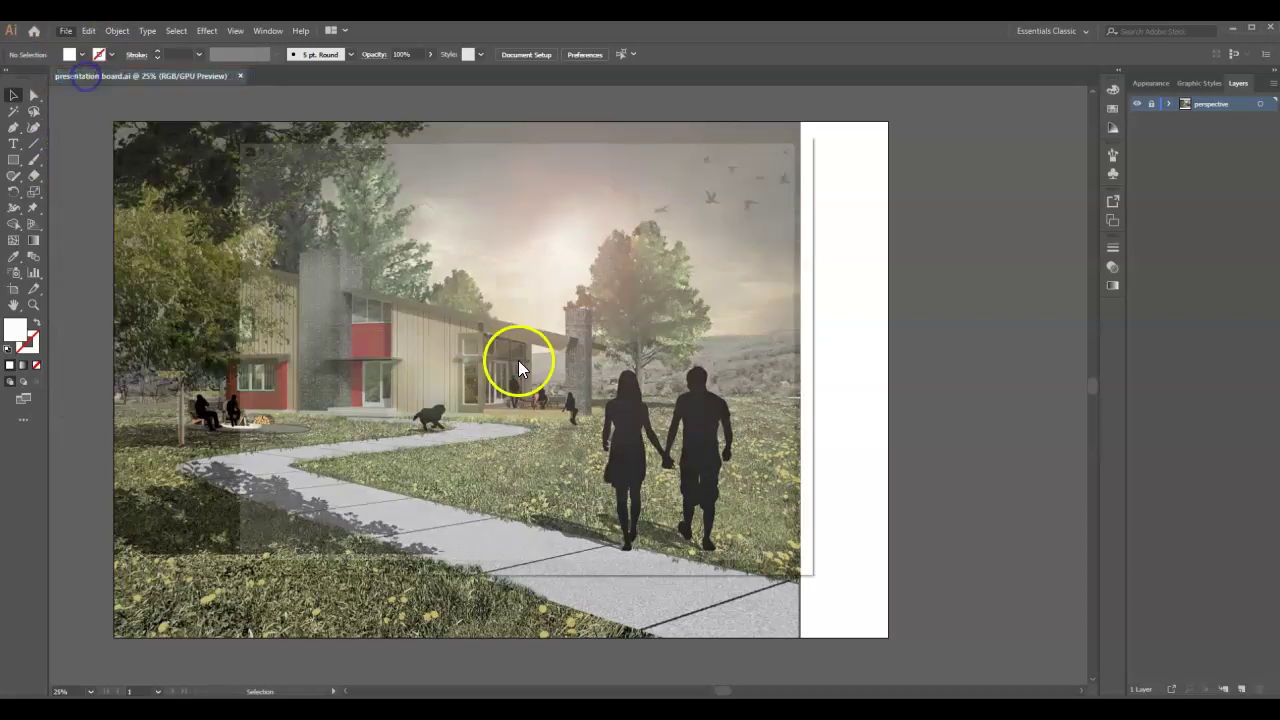
pyautogui.moveTo(553, 357); pyautogui.dragTo(355, 216)
pyautogui.click(697, 553)
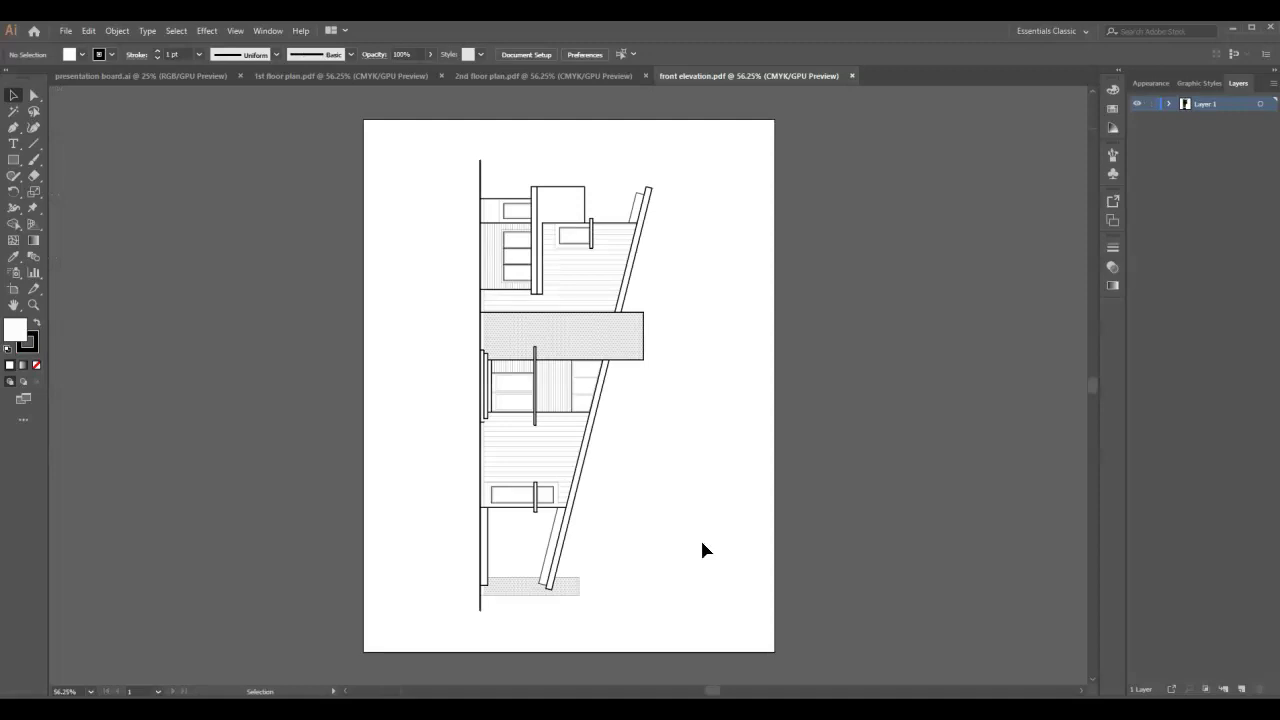
pyautogui.click(665, 587)
# Copy all the linework of the 1st floor plan drawing.
pyautogui.click(313, 83)
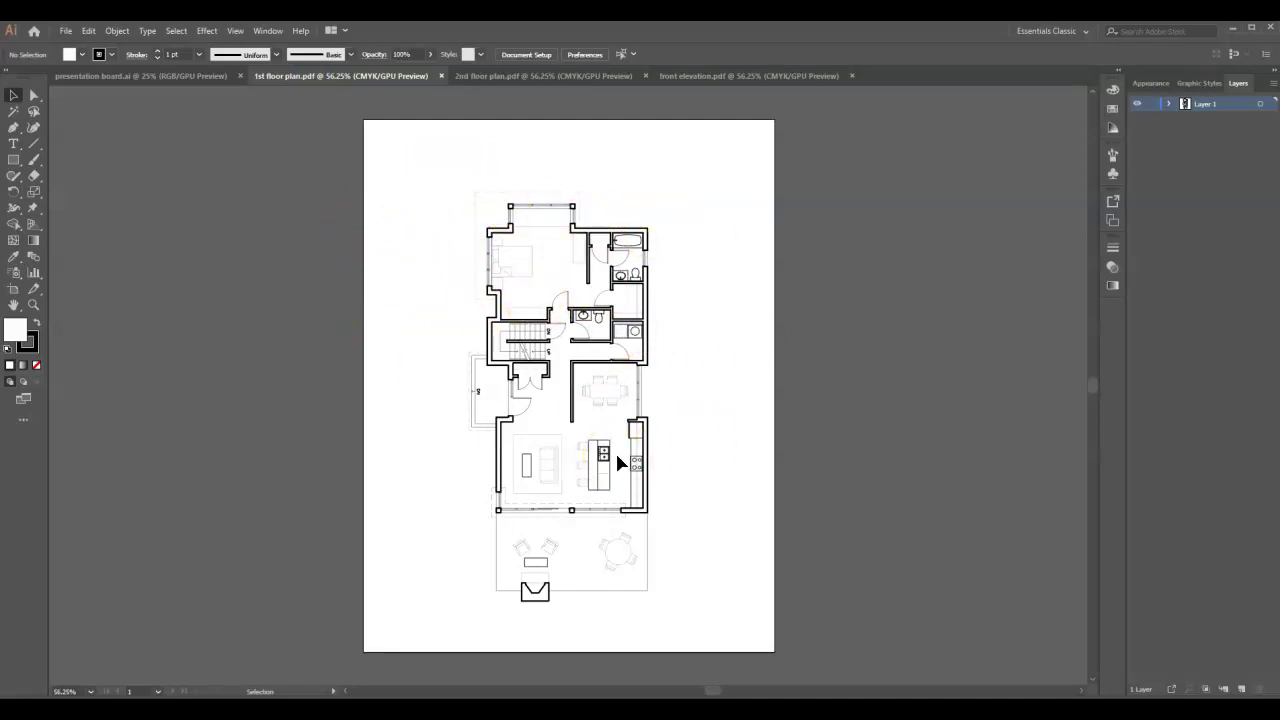
pyautogui.click(698, 158)
pyautogui.moveTo(690, 152); pyautogui.dragTo(422, 627)
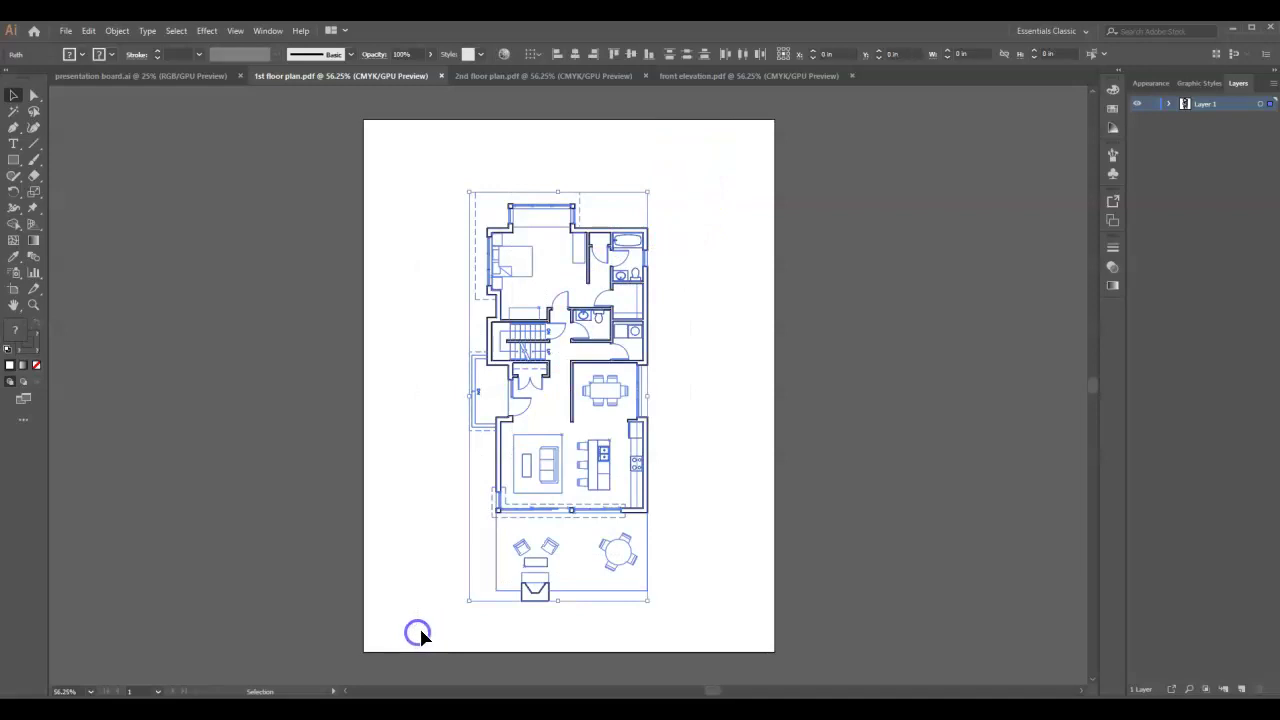
pyautogui.click(88, 31)
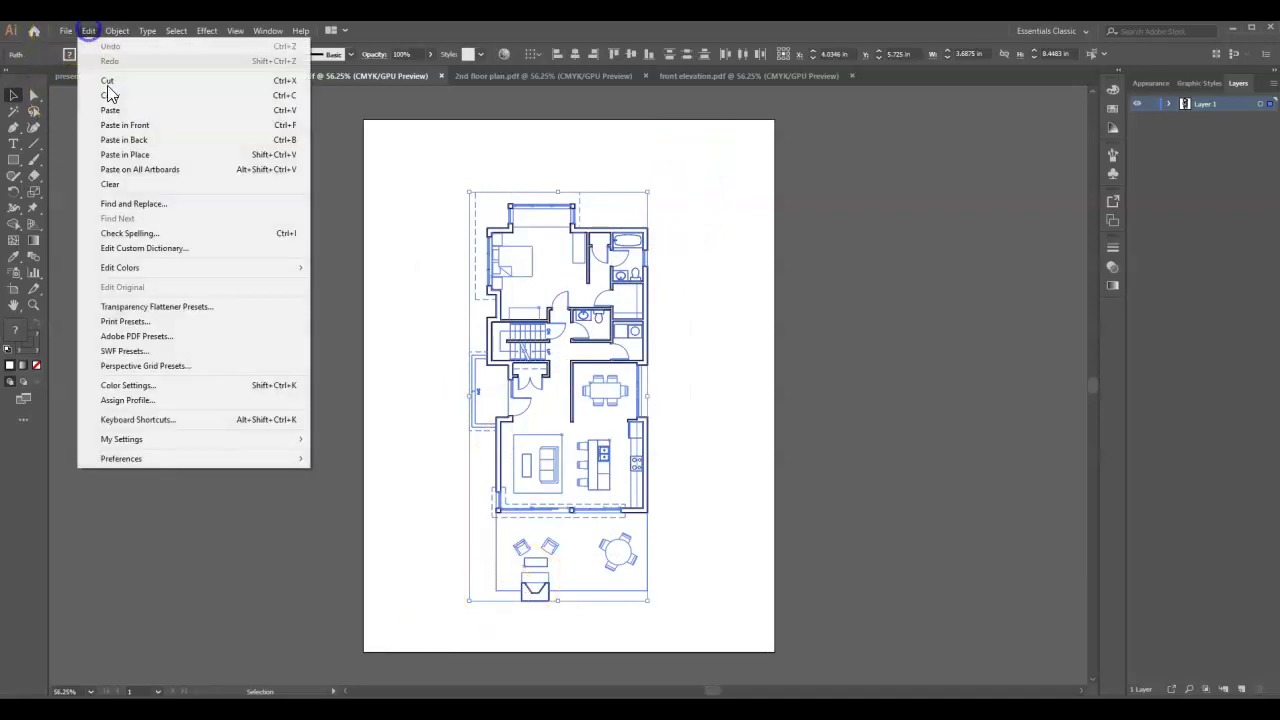
pyautogui.click(122, 96)
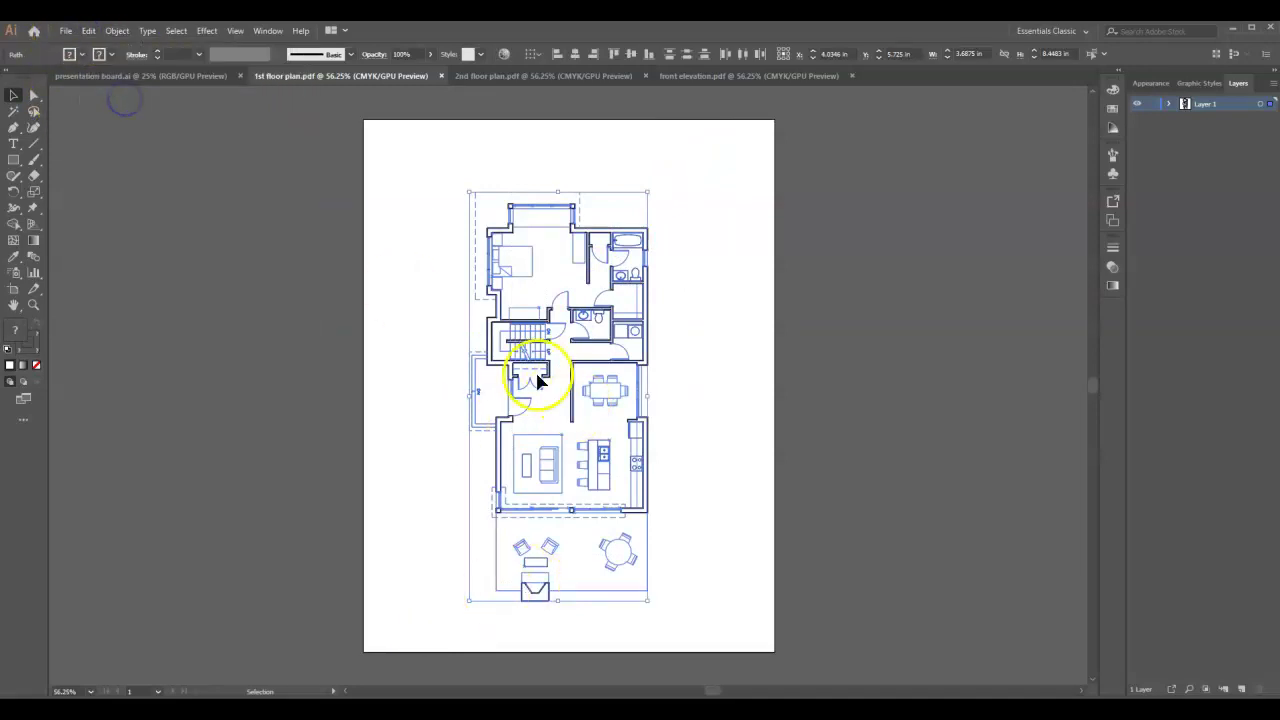
# Add a new layer named "cad" above the perspective layer in the presentation board document.
pyautogui.click(109, 75)
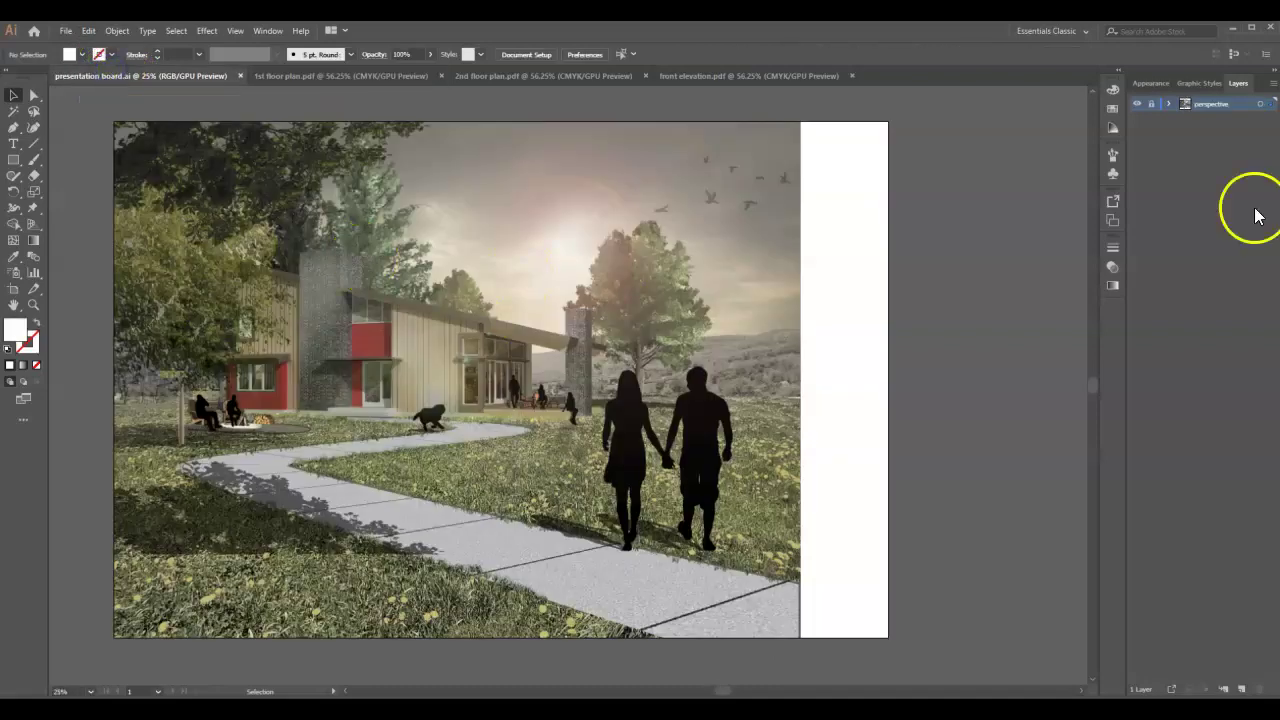
pyautogui.click(1241, 689)
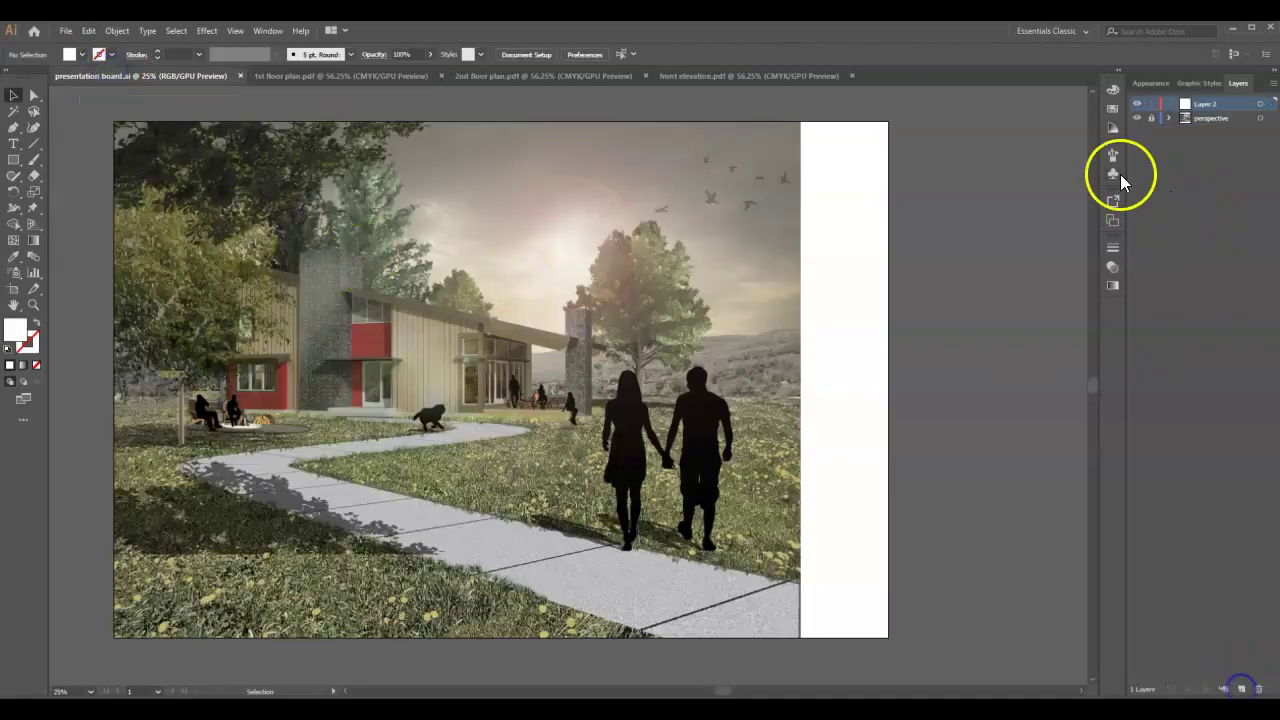
pyautogui.doubleClick(1206, 103)
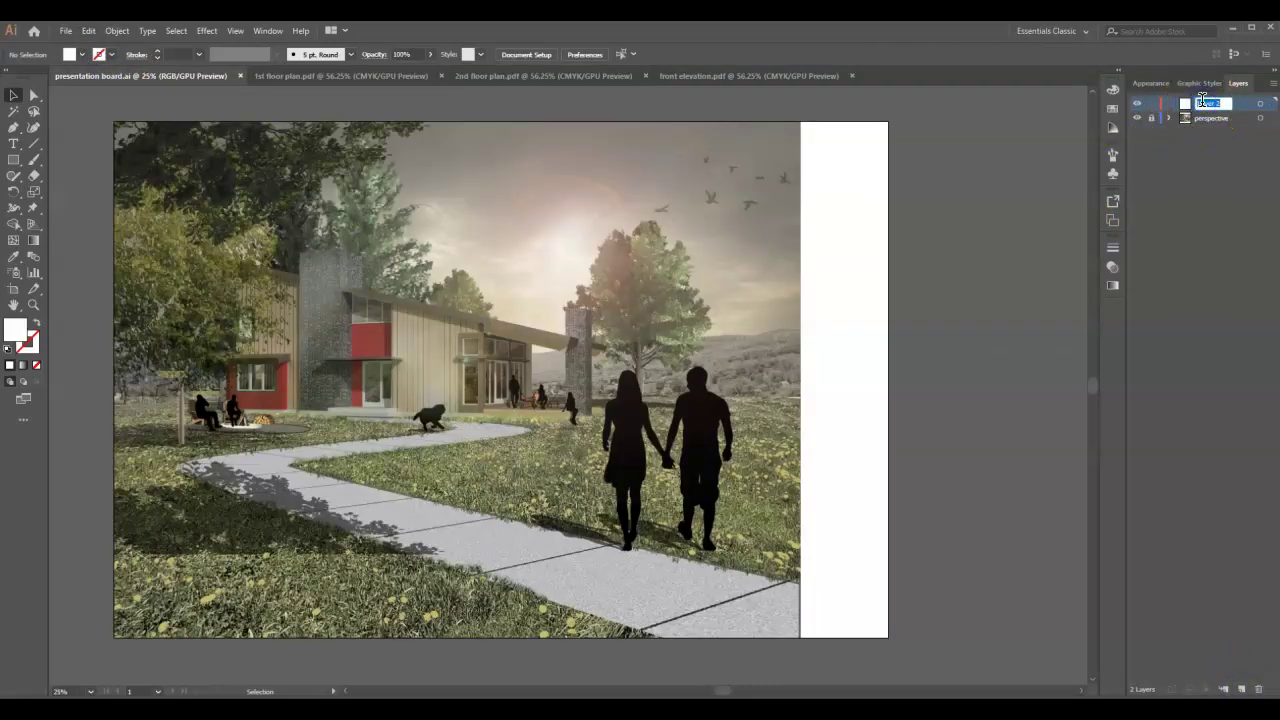
pyautogui.write('cad')
pyautogui.press('Return')
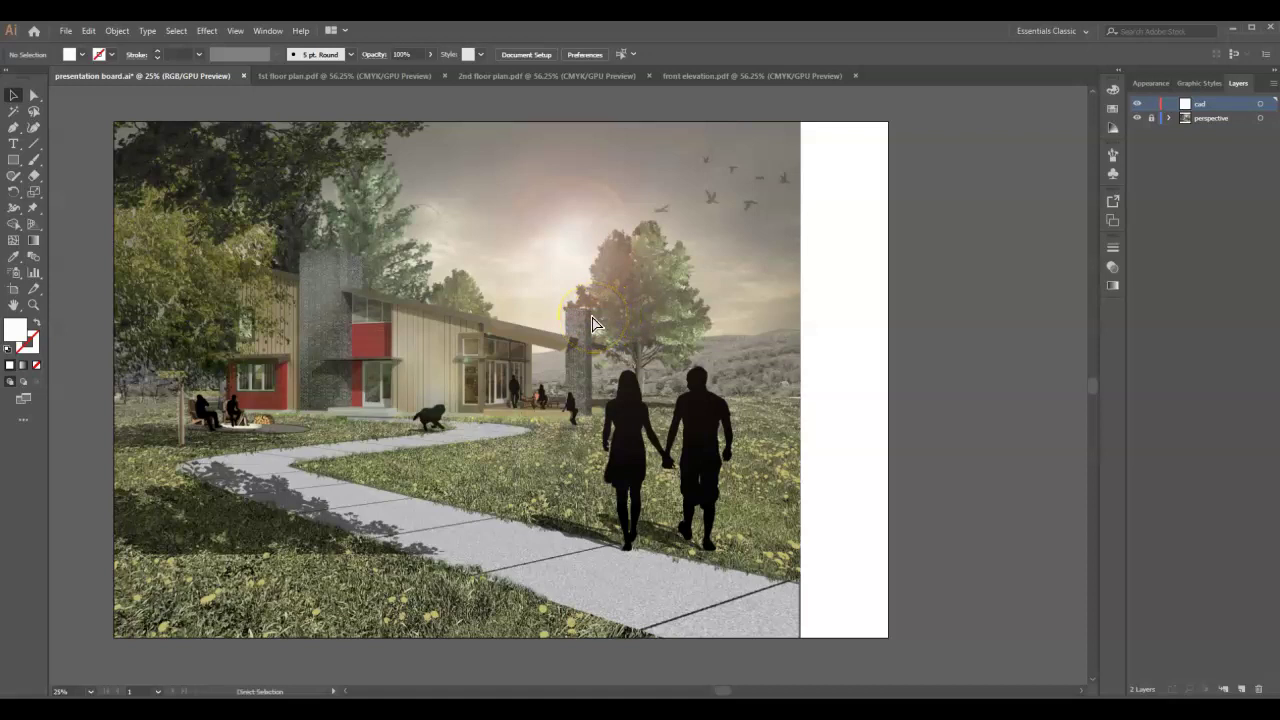
# Paste the 1st floor plan, rotated 90° counterclockwise, across the rendering's right edge at about X 30.15 in, Y 10.91 in.
pyautogui.click(88, 30)
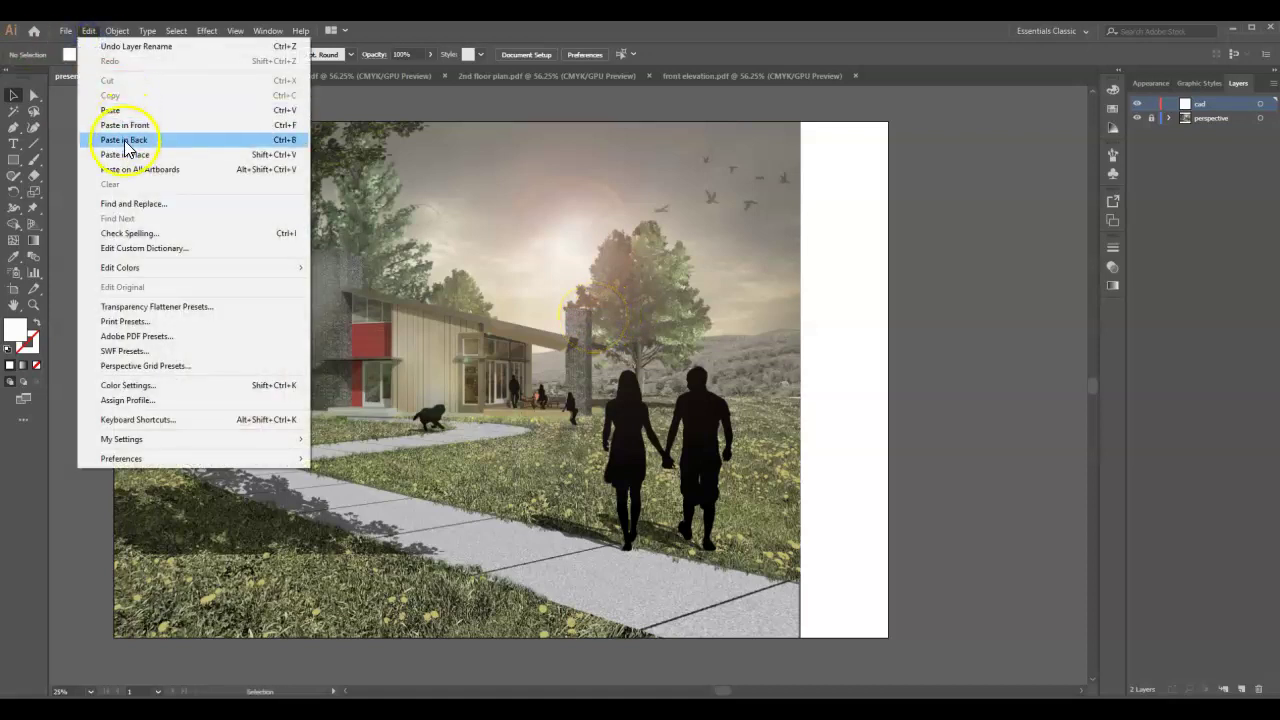
pyautogui.click(122, 111)
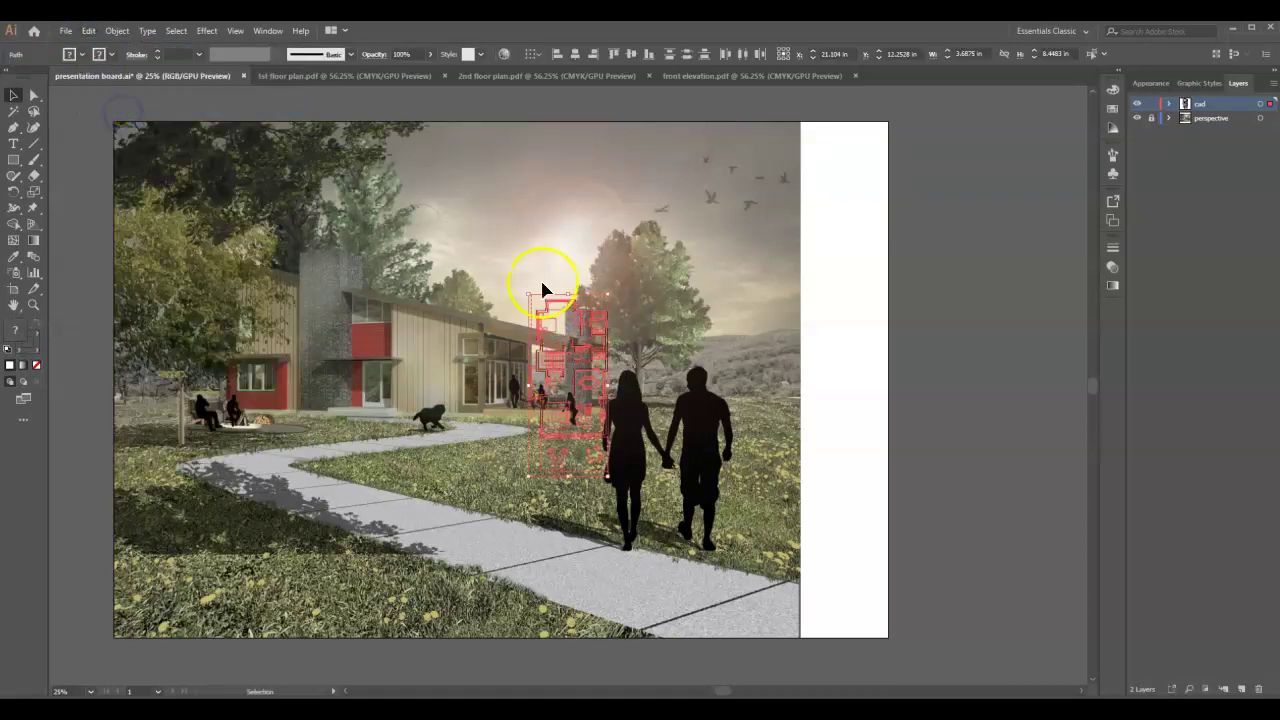
pyautogui.moveTo(622, 297); pyautogui.dragTo(409, 294)
pyautogui.moveTo(491, 363); pyautogui.dragTo(694, 330)
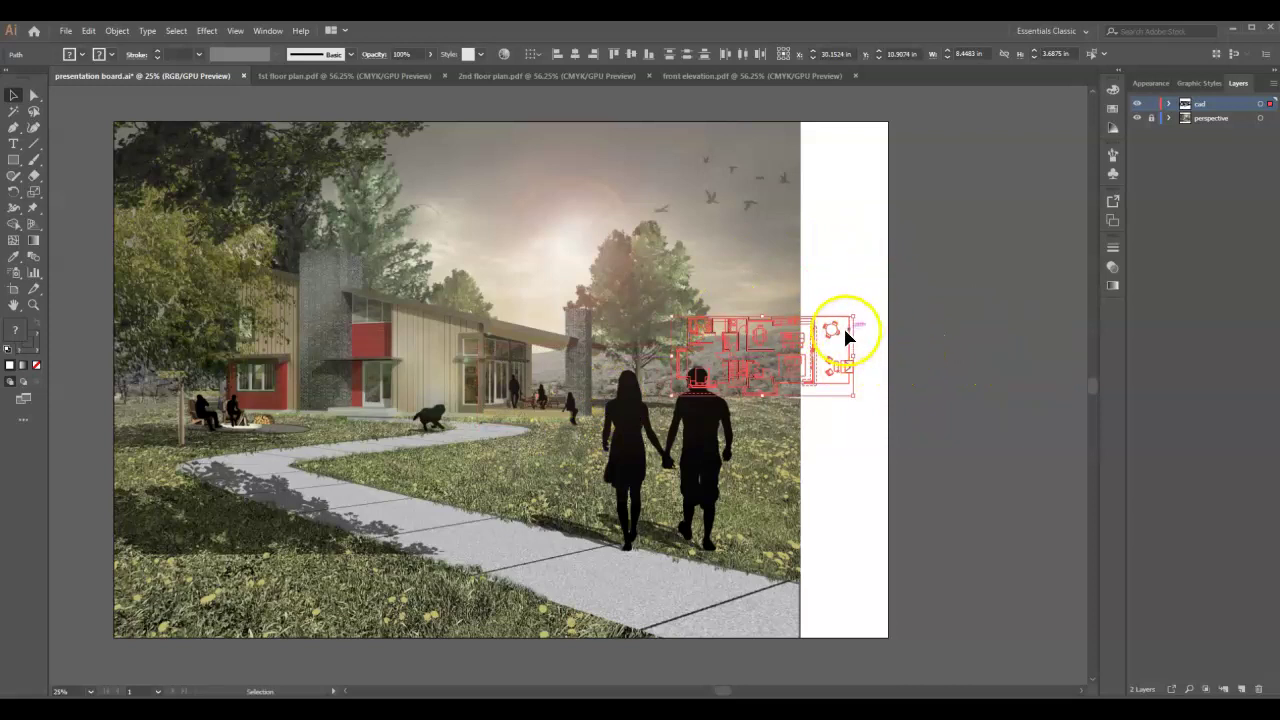
pyautogui.click(962, 338)
pyautogui.click(652, 455)
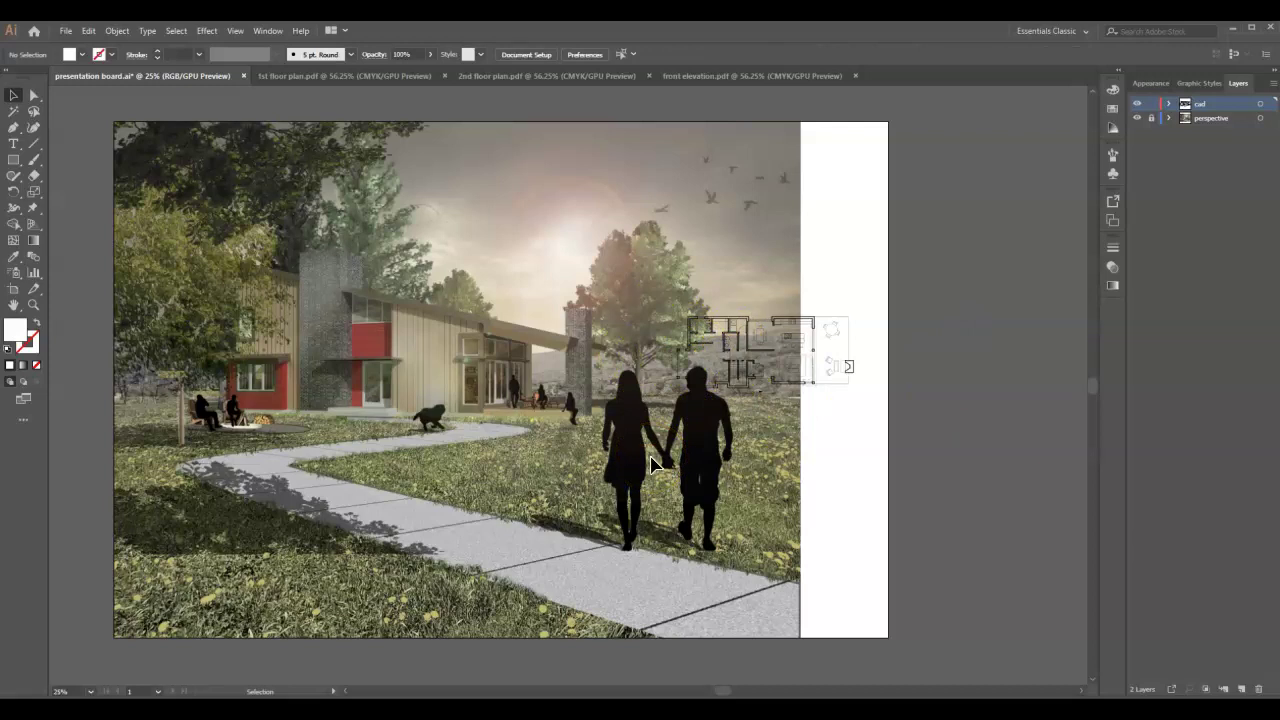
# Copy the whole 2nd floor plan drawing and paste it into the presentation board document.
pyautogui.click(523, 76)
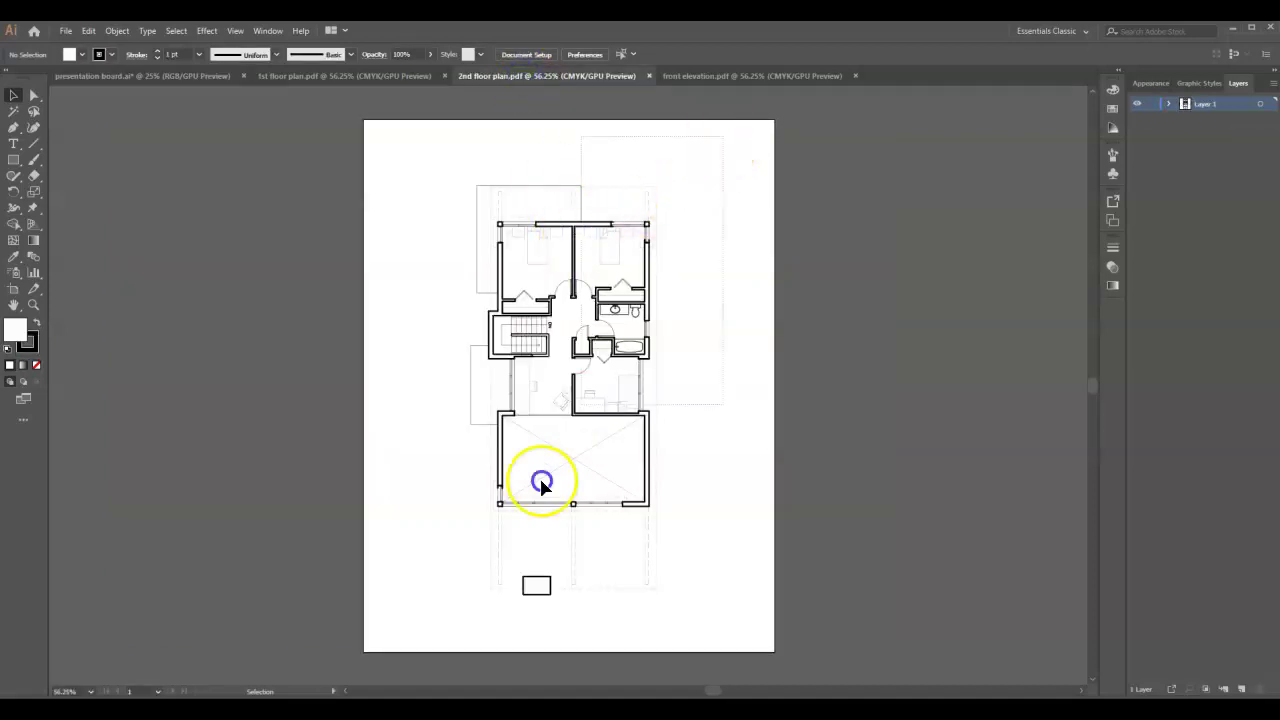
pyautogui.click(450, 640)
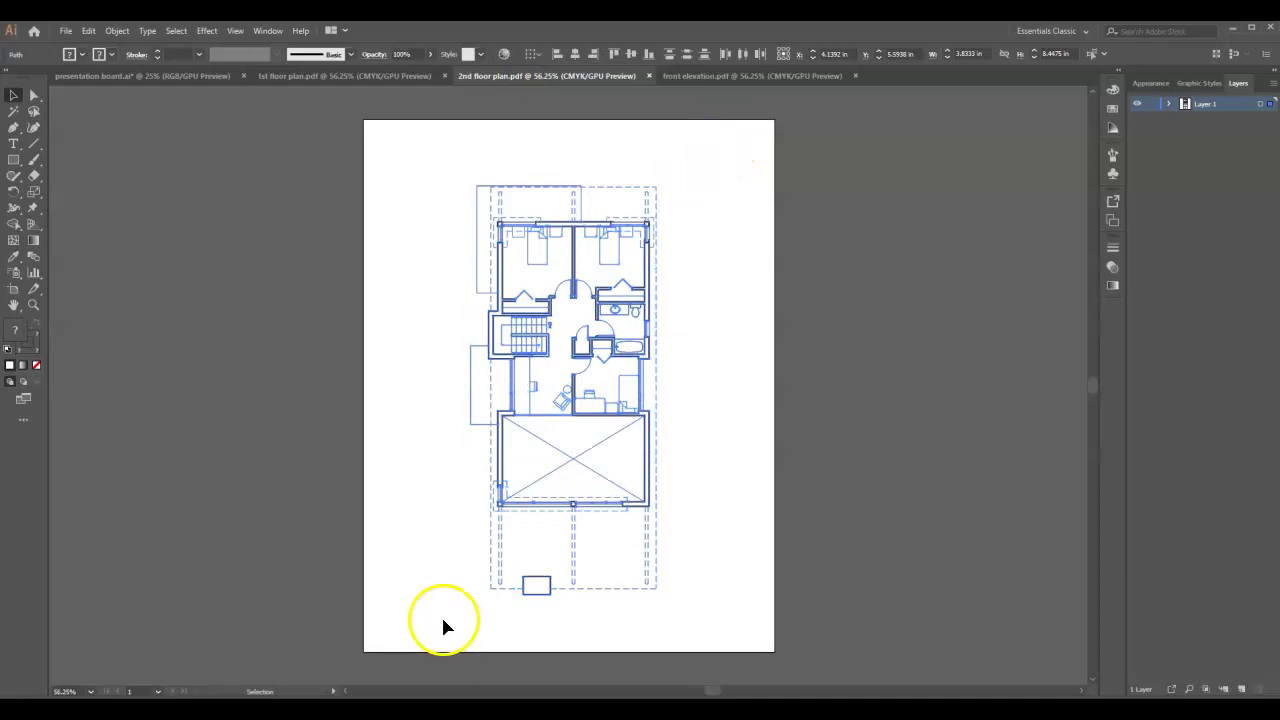
pyautogui.click(88, 76)
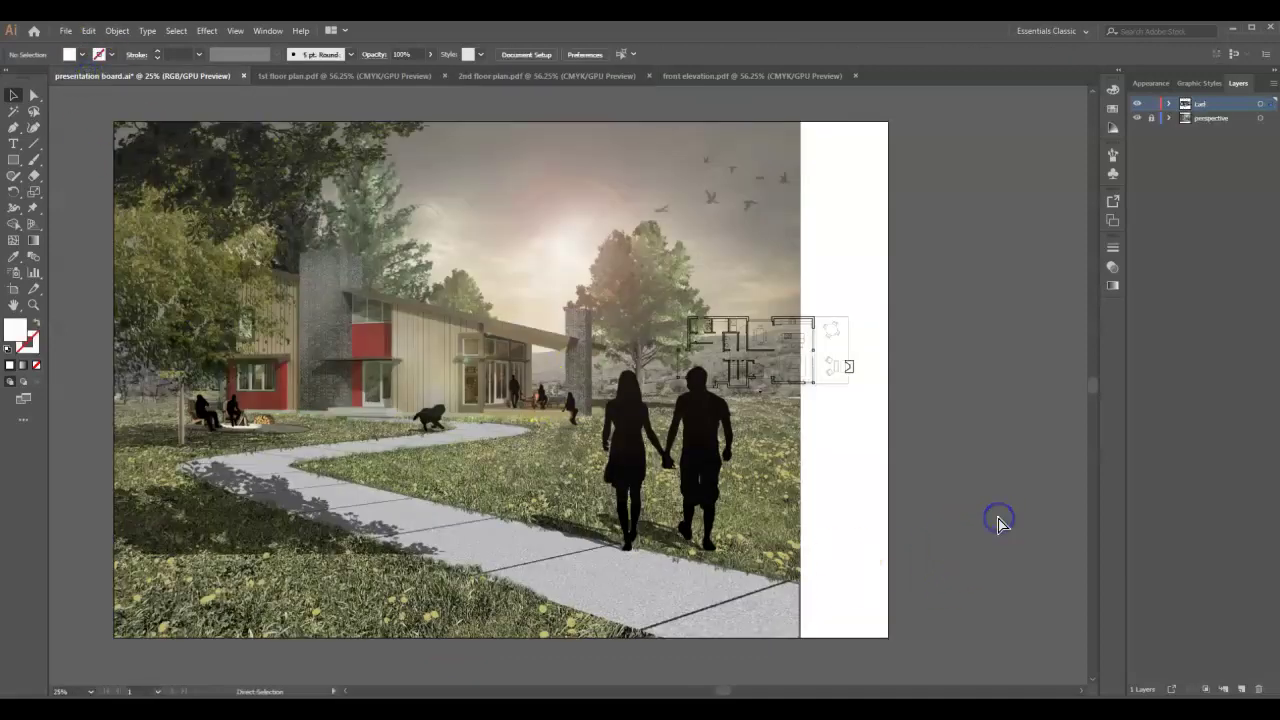
pyautogui.hotkey('ctrl', 'v')
# Rotate the 2nd floor plan 90° counterclockwise and place it beneath the 1st floor plan.
pyautogui.moveTo(563, 314); pyautogui.dragTo(855, 445)
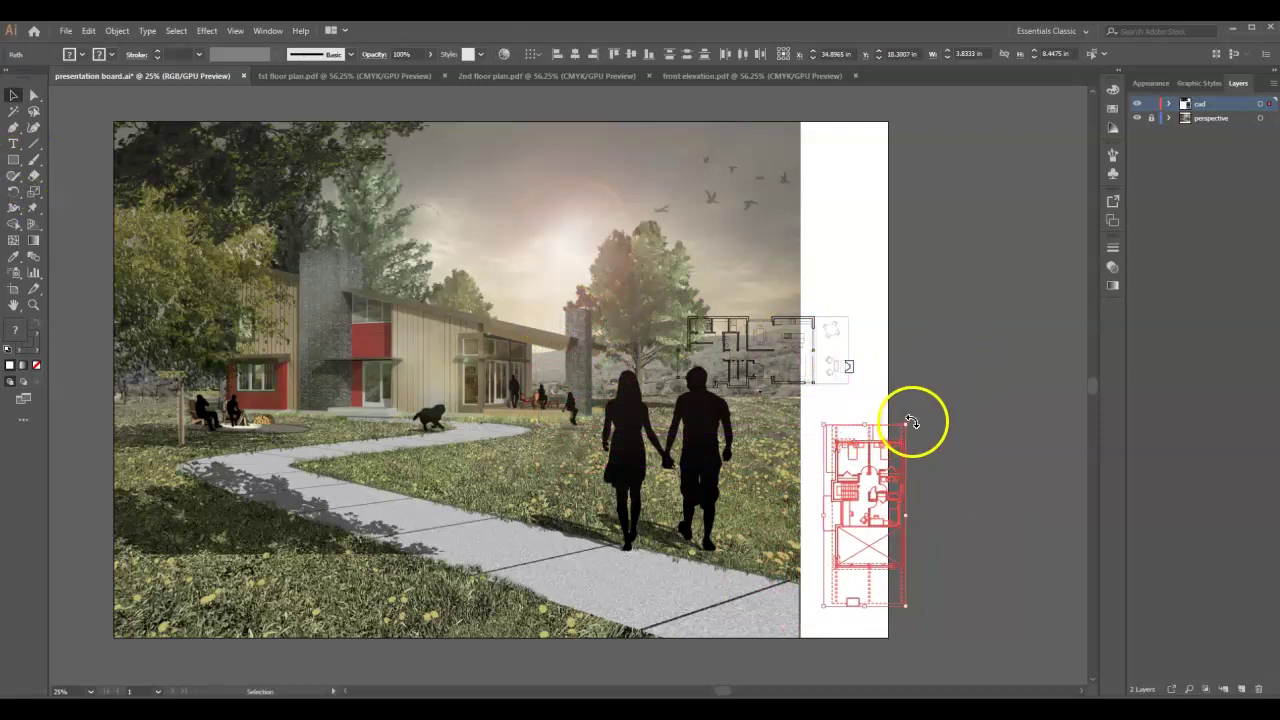
pyautogui.moveTo(911, 421); pyautogui.dragTo(757, 477)
pyautogui.moveTo(843, 500); pyautogui.dragTo(731, 438)
# Shift the 2nd floor plan right to X 30.0449 in, lining up its walls with the 1st floor plan above.
pyautogui.scroll(3, 823, 429)
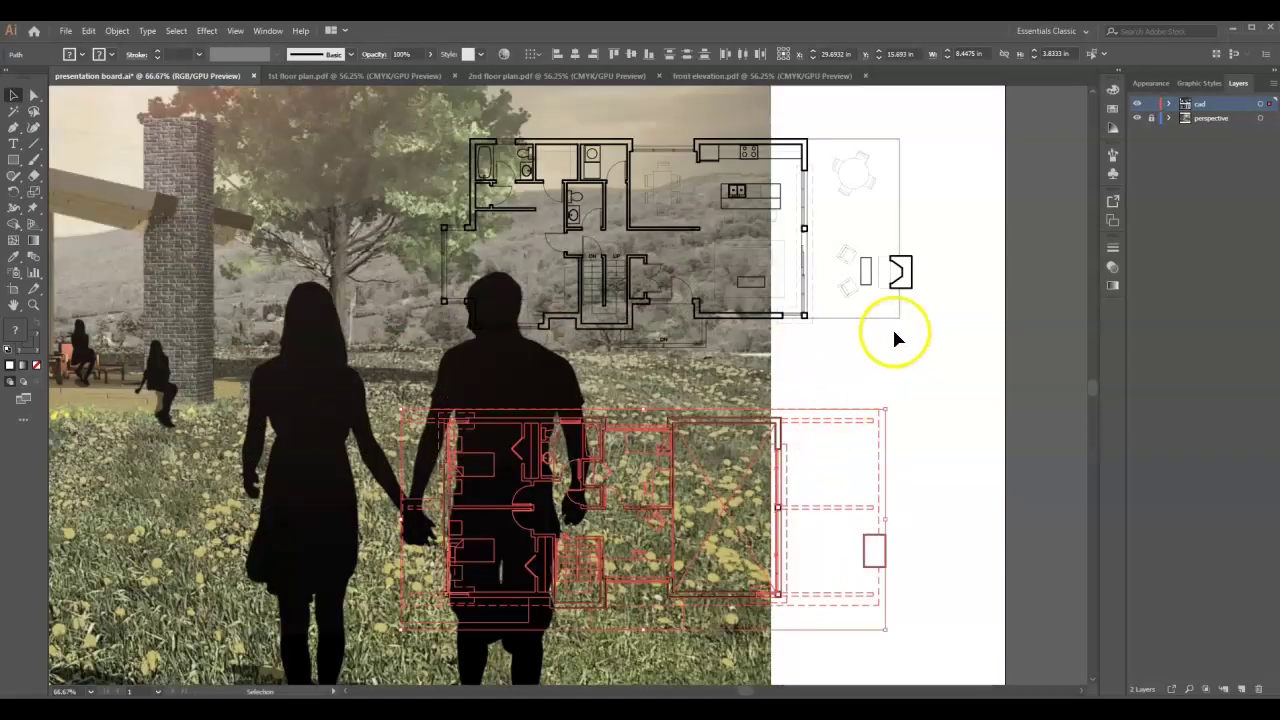
pyautogui.moveTo(812, 410); pyautogui.dragTo(825, 411)
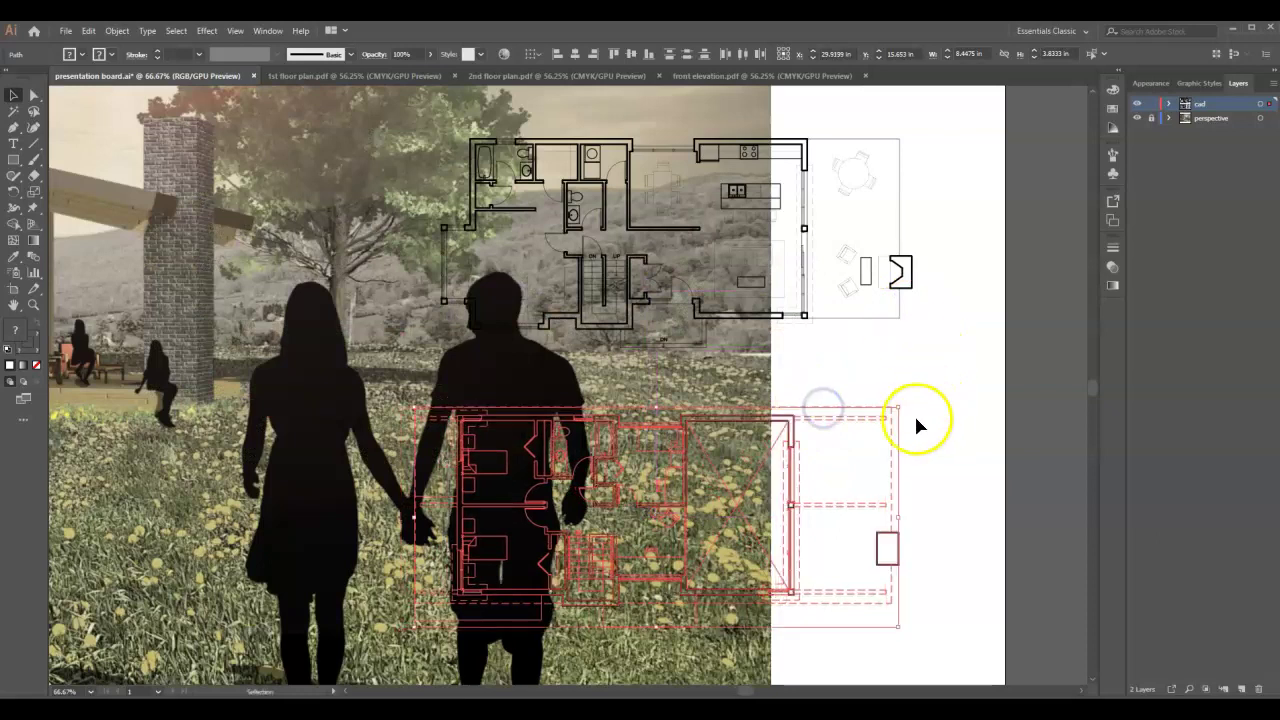
pyautogui.press('Right')
pyautogui.press('Right')
pyautogui.press('Right')
pyautogui.press('Right')
pyautogui.press('Right')
pyautogui.press('Right')
pyautogui.press('Right')
pyautogui.press('Right')
pyautogui.press('Right')
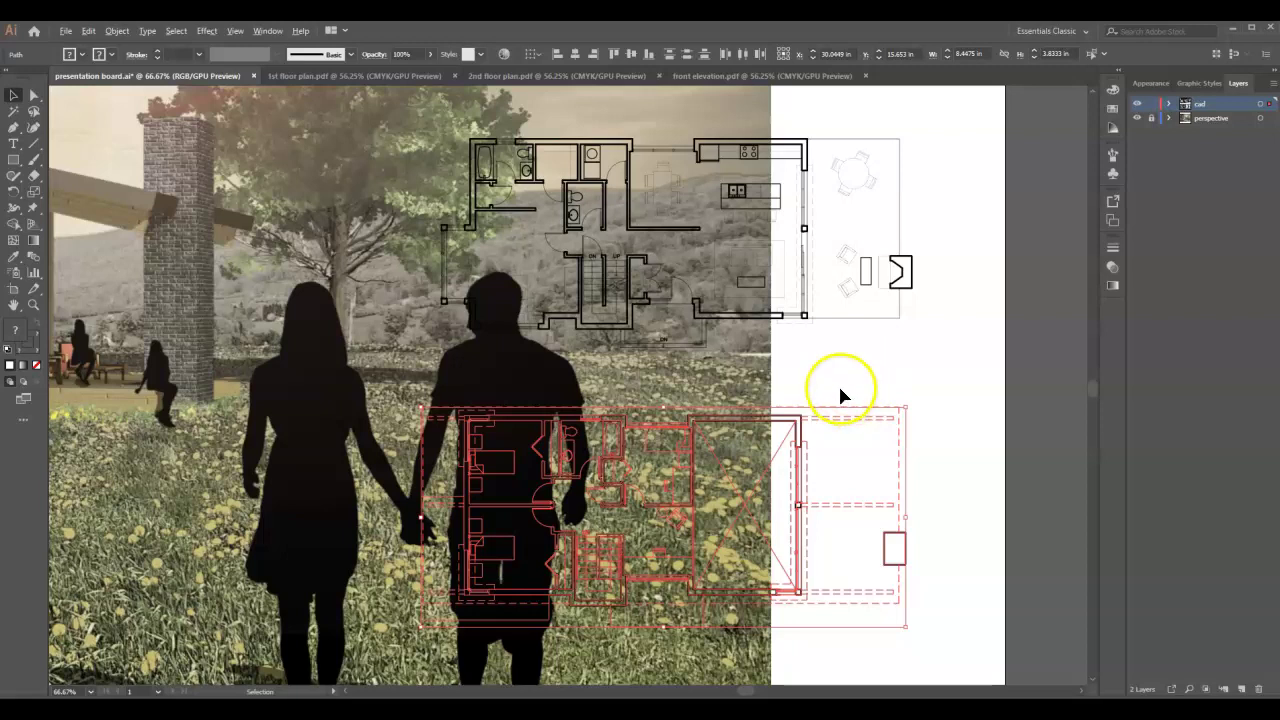
pyautogui.scroll(-3, 838, 383)
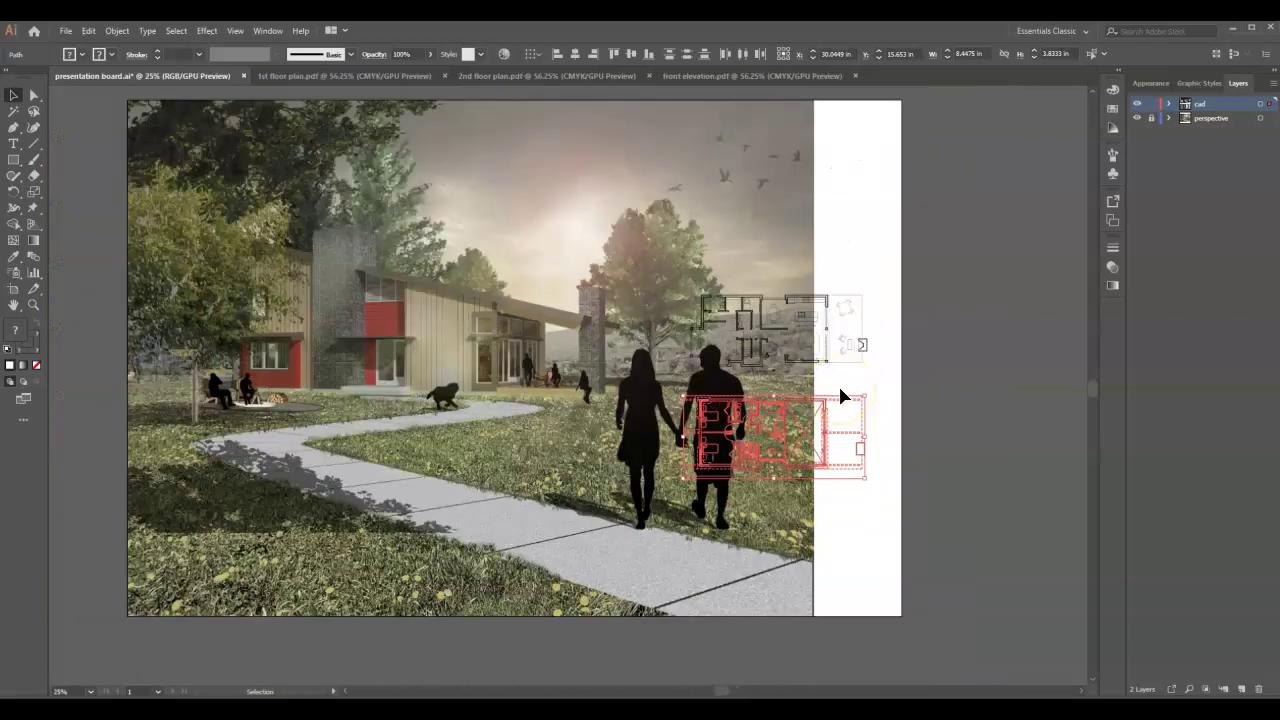
pyautogui.click(951, 415)
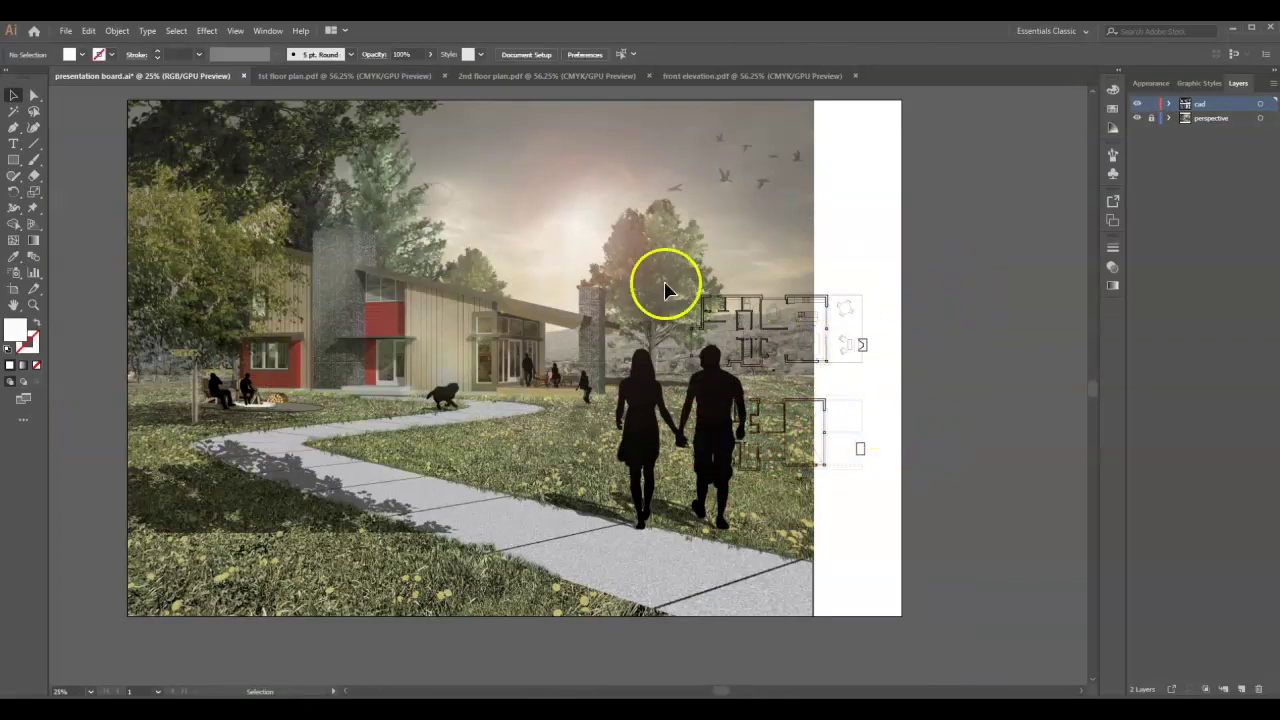
# Copy the whole front elevation drawing and paste it into the presentation board document.
pyautogui.click(713, 74)
pyautogui.click(503, 480)
pyautogui.click(396, 628)
pyautogui.moveTo(396, 627); pyautogui.dragTo(395, 626)
pyautogui.hotkey('ctrl', 'c')
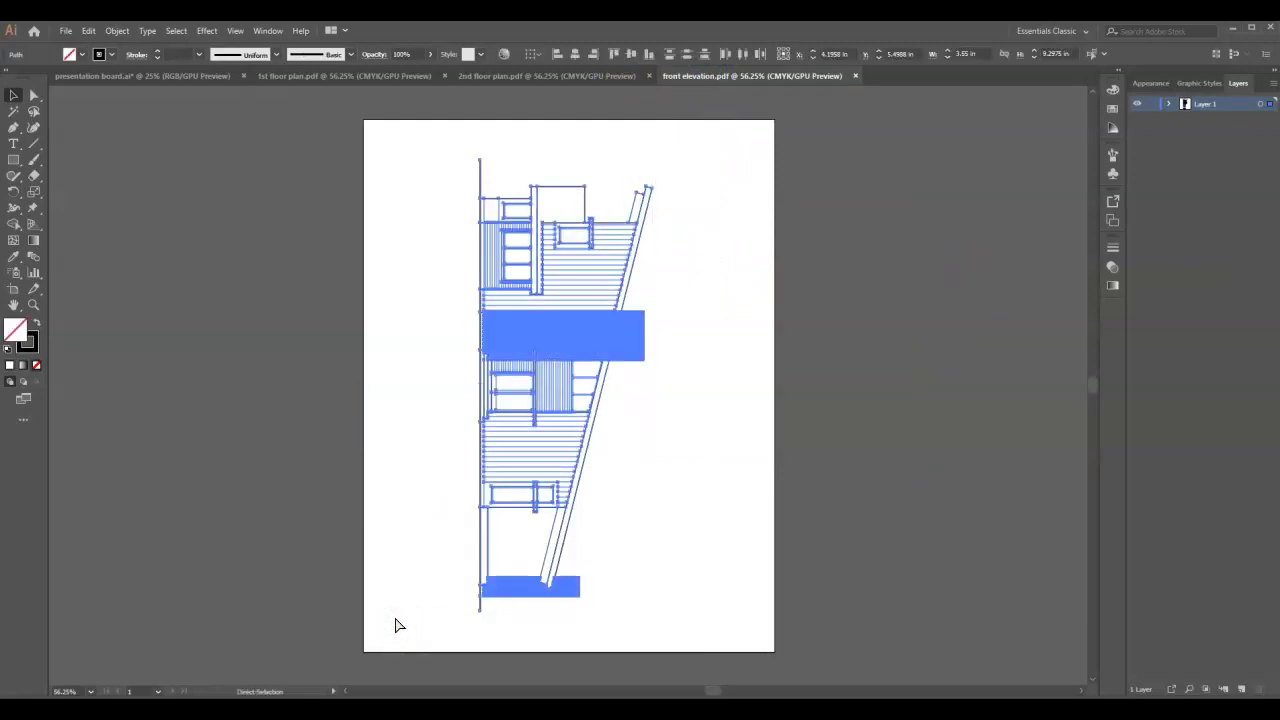
pyautogui.click(151, 77)
pyautogui.click(263, 238)
pyautogui.hotkey('ctrl', 'v')
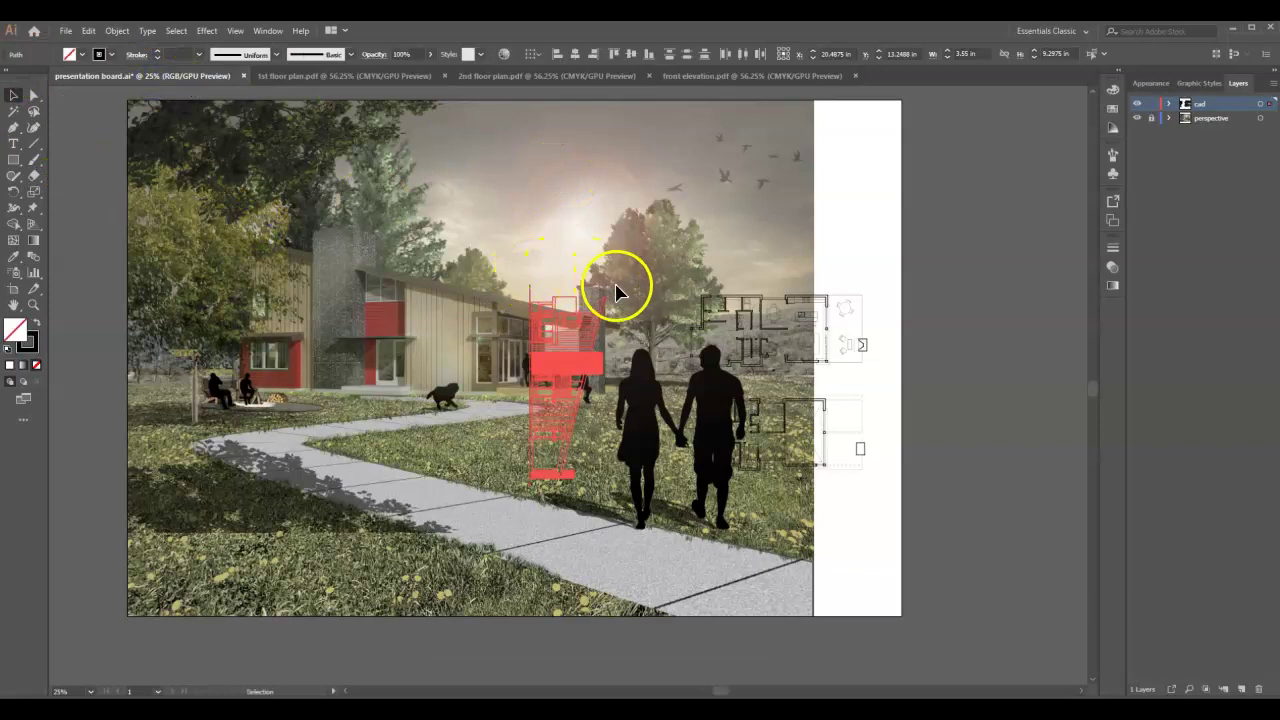
# Rotate the front elevation 90° counterclockwise and place it above the floor plans at about X 30.10 in, Y 5.56 in.
pyautogui.moveTo(614, 274); pyautogui.dragTo(429, 304)
pyautogui.moveTo(549, 375); pyautogui.dragTo(755, 216)
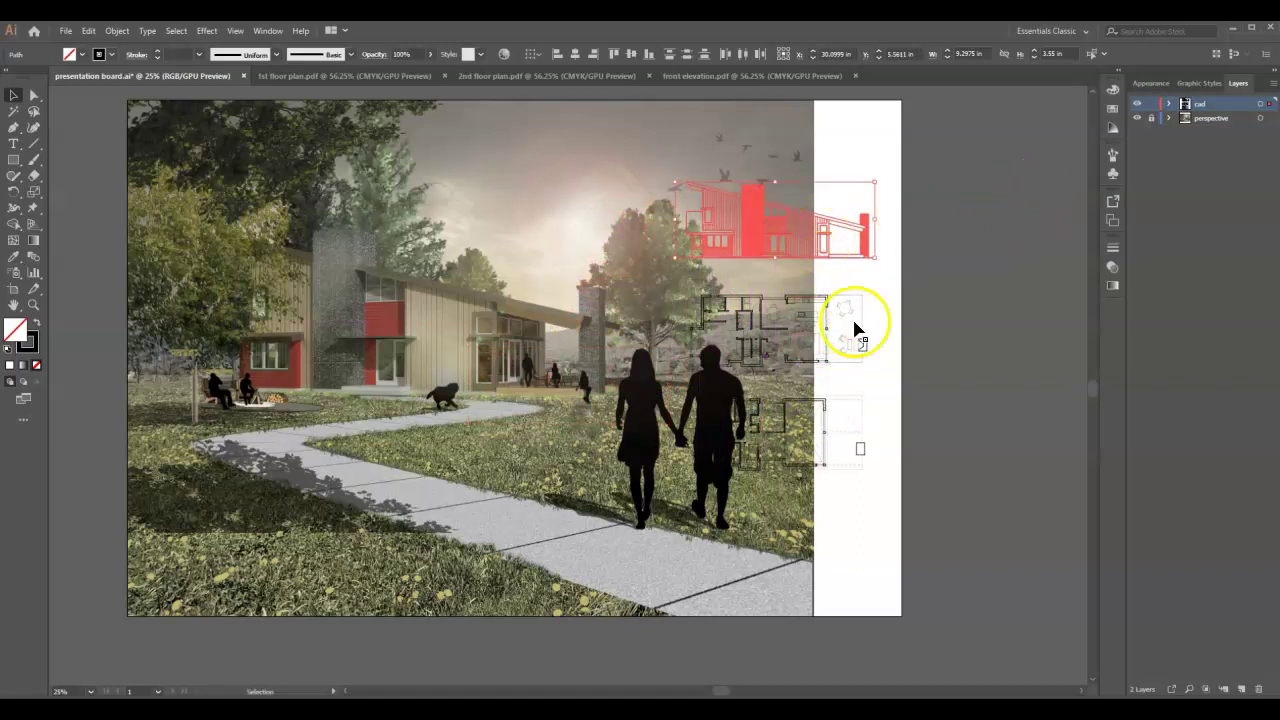
pyautogui.click(1030, 254)
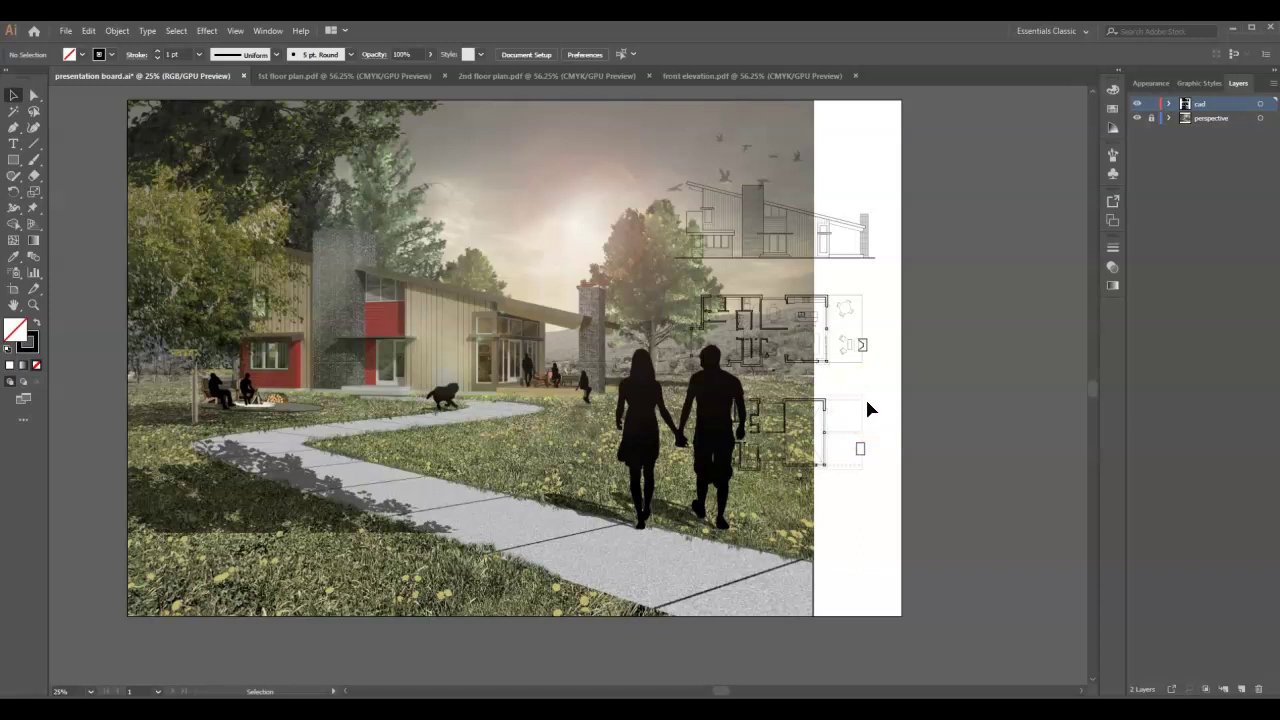
# Move the 2nd floor plan straight down to about Y 19.32 in and the 1st floor plan to about Y 14.09 in.
pyautogui.moveTo(909, 379); pyautogui.dragTo(621, 505)
pyautogui.moveTo(751, 443); pyautogui.dragTo(540, 517)
pyautogui.click(785, 455)
pyautogui.moveTo(785, 455); pyautogui.dragTo(778, 522)
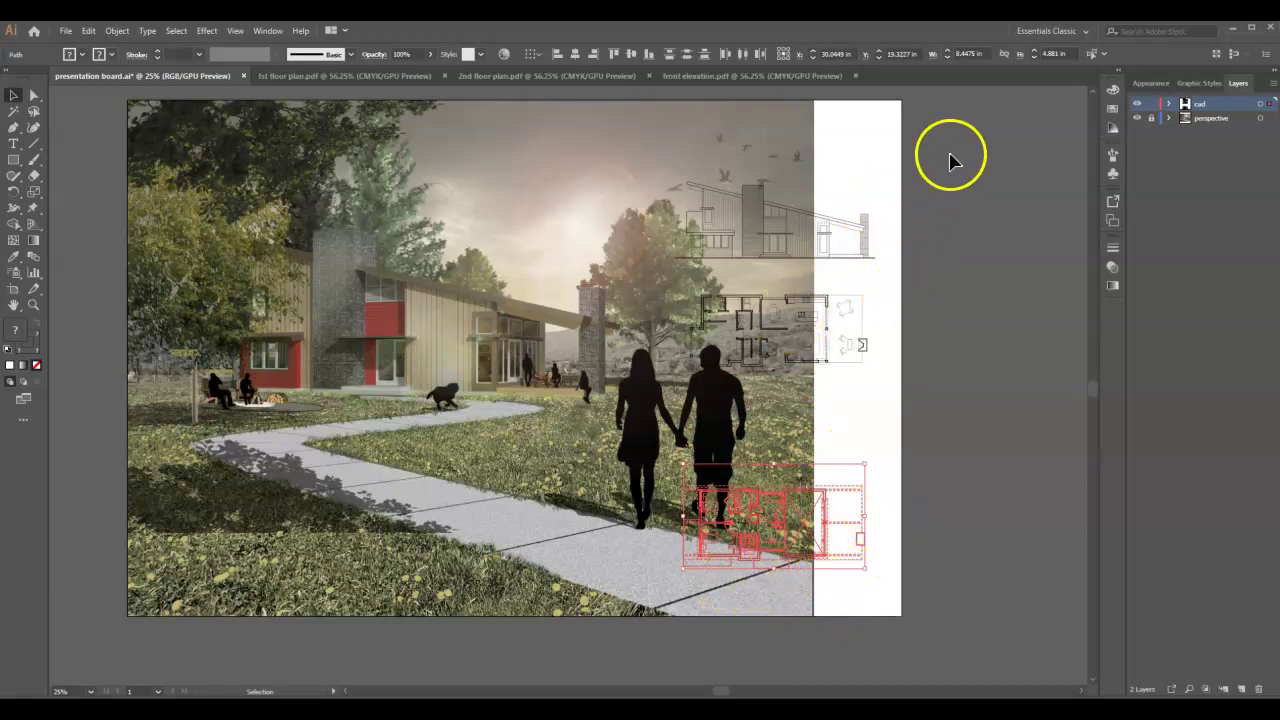
pyautogui.moveTo(700, 503); pyautogui.dragTo(714, 403)
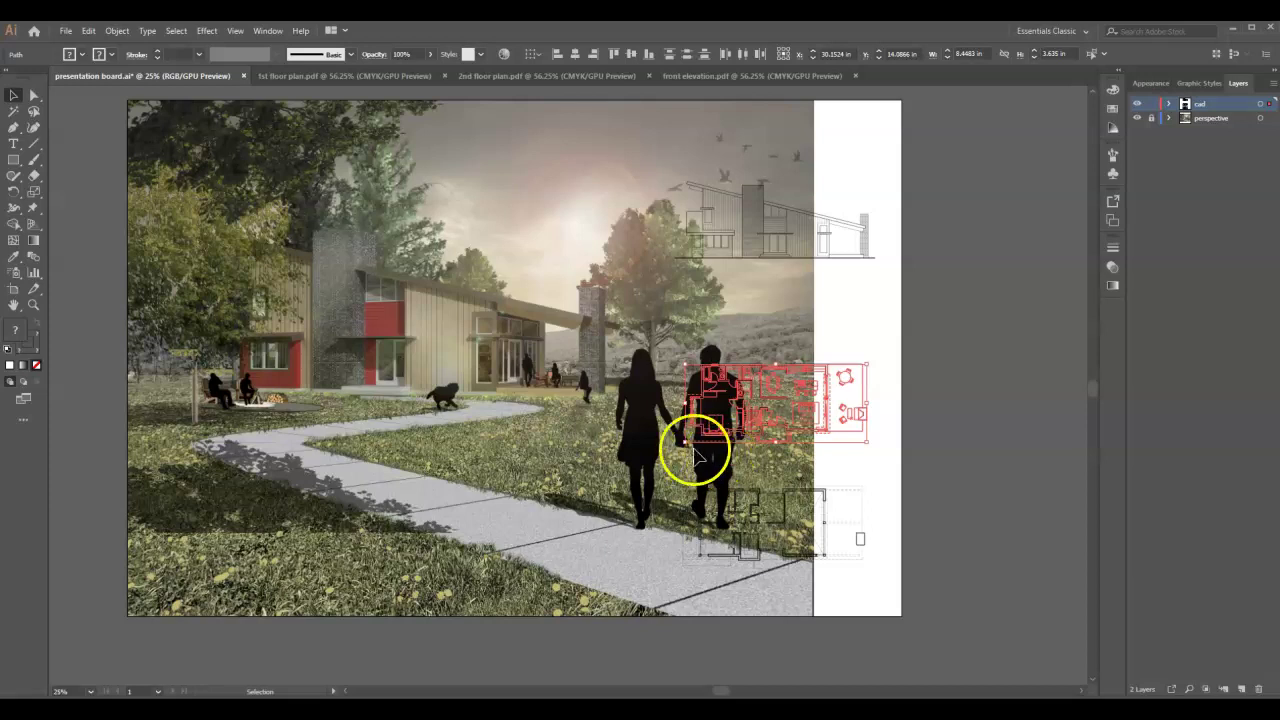
pyautogui.click(995, 421)
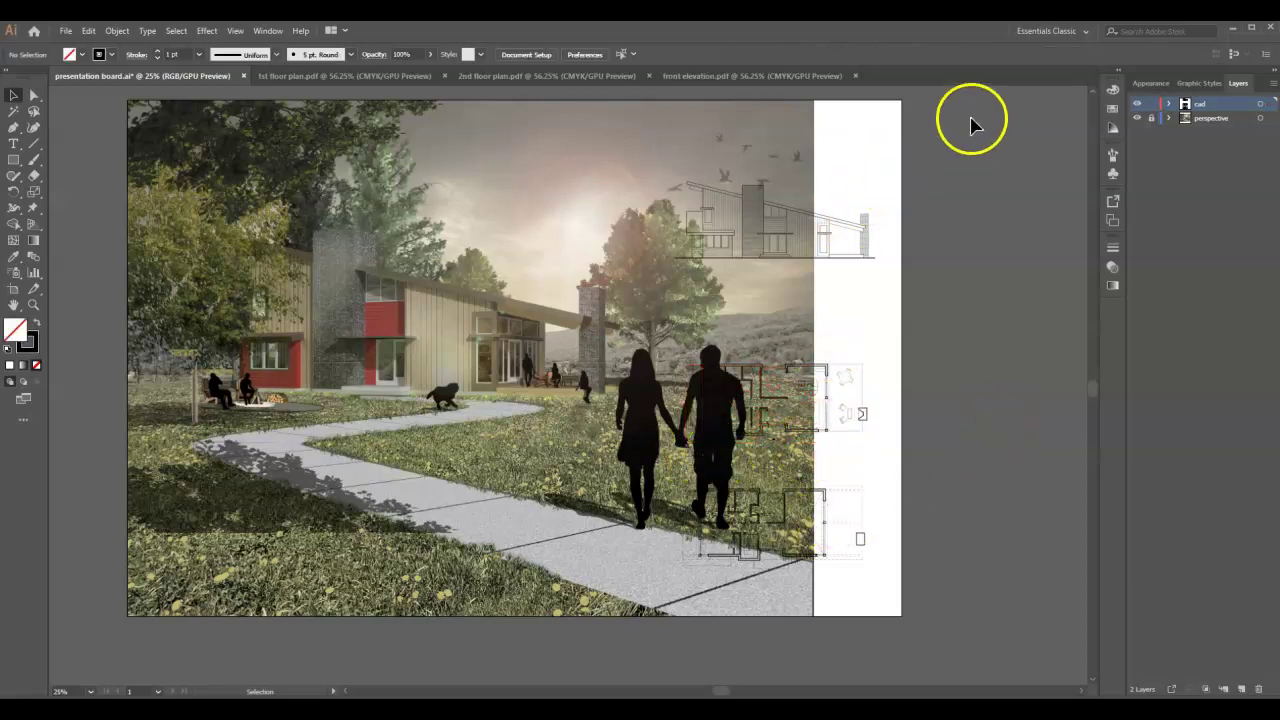
# Move the front elevation straight down to about Y 7.56 in, closer to the 1st floor plan.
pyautogui.click(680, 224)
pyautogui.moveTo(708, 243); pyautogui.dragTo(703, 286)
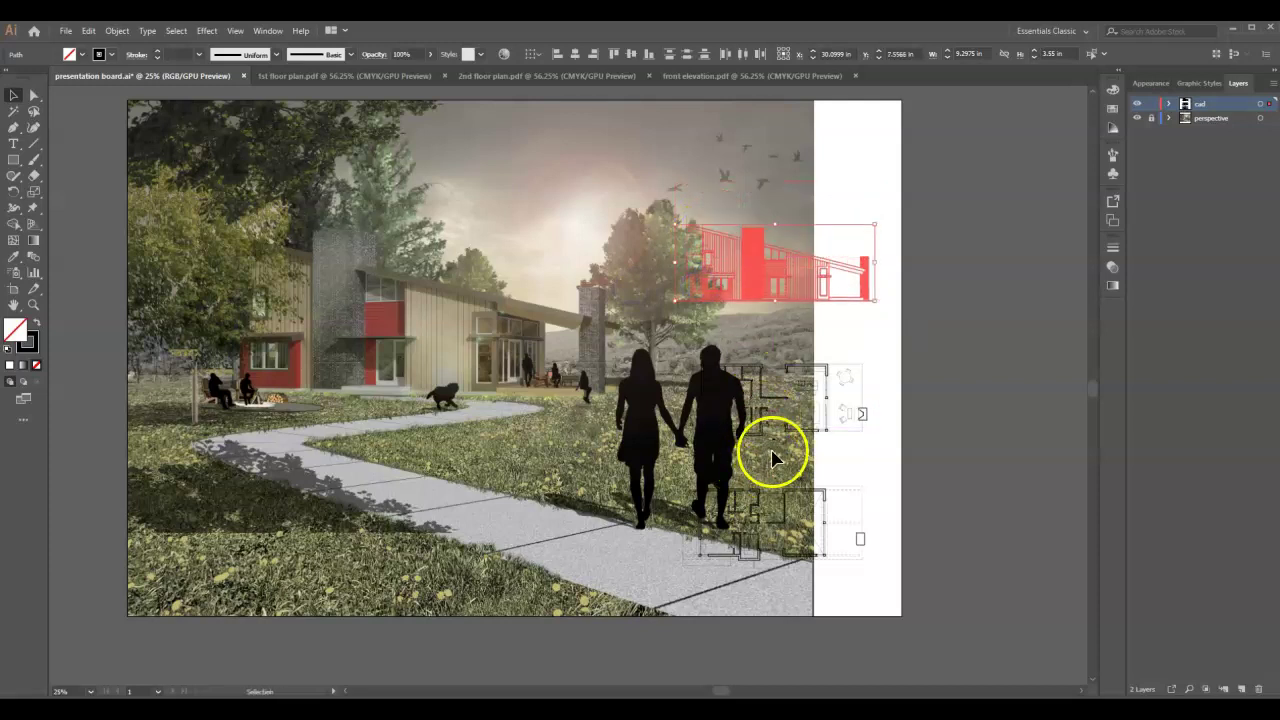
pyautogui.click(1052, 372)
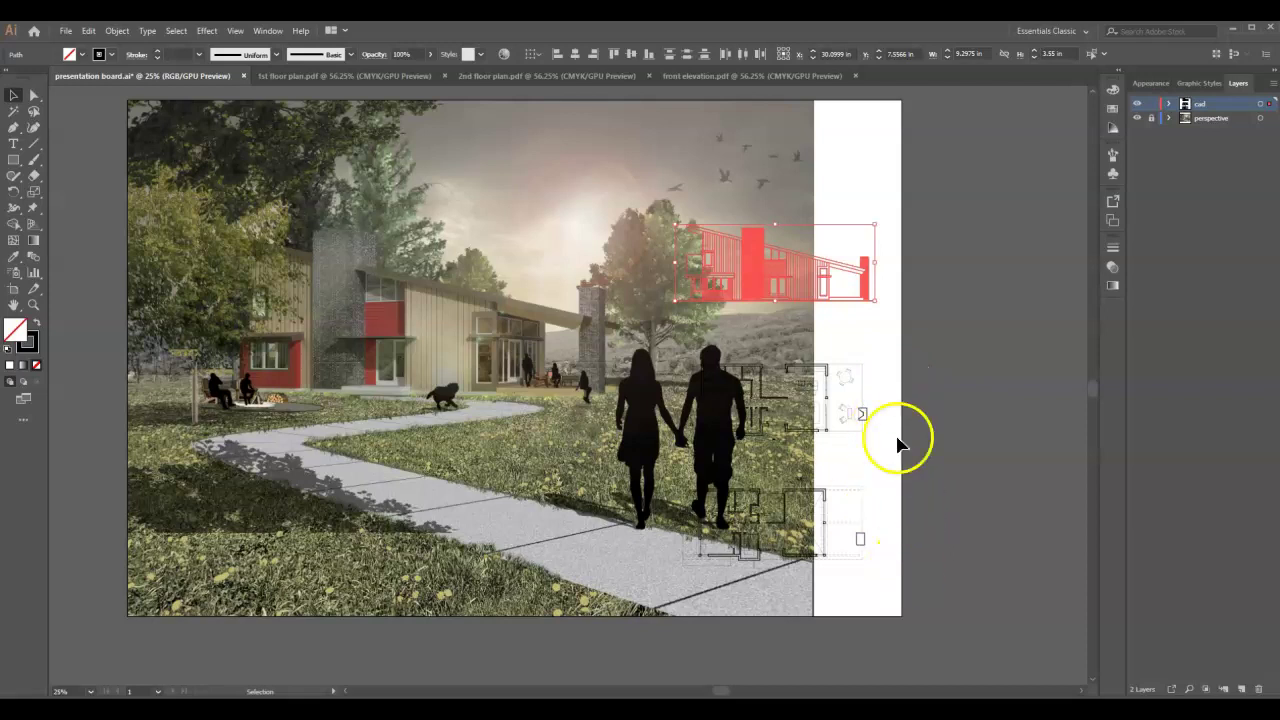
# Nudge the front elevation left to X 29.8221 in to line up with the floor plans, and lock the cad layer.
pyautogui.press('Left')
pyautogui.press('Left')
pyautogui.press('Left')
pyautogui.press('Left')
pyautogui.press('Left')
pyautogui.press('Left')
pyautogui.press('Left')
pyautogui.press('Left')
pyautogui.press('Left')
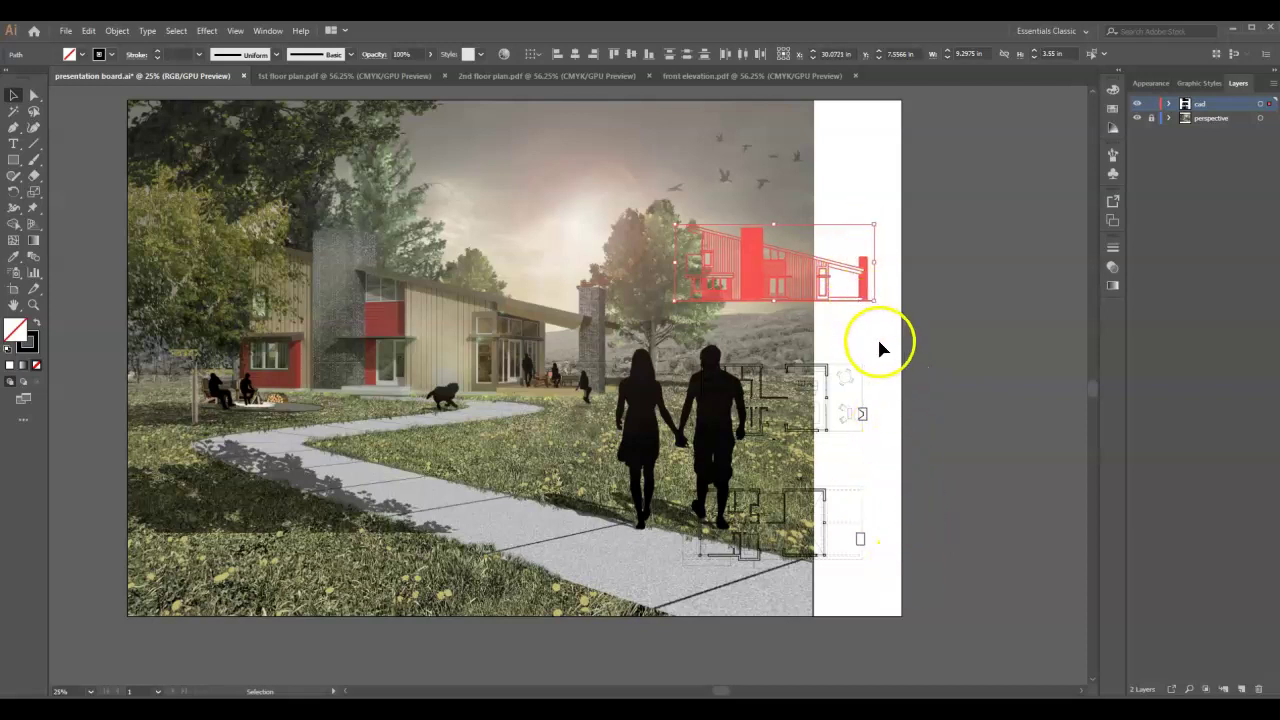
pyautogui.press('Left')
pyautogui.press('Left')
pyautogui.press('Left')
pyautogui.press('Left')
pyautogui.press('Left')
pyautogui.press('Left')
pyautogui.press('Left')
pyautogui.press('Left')
pyautogui.press('Left')
pyautogui.press('Left')
pyautogui.press('Left')
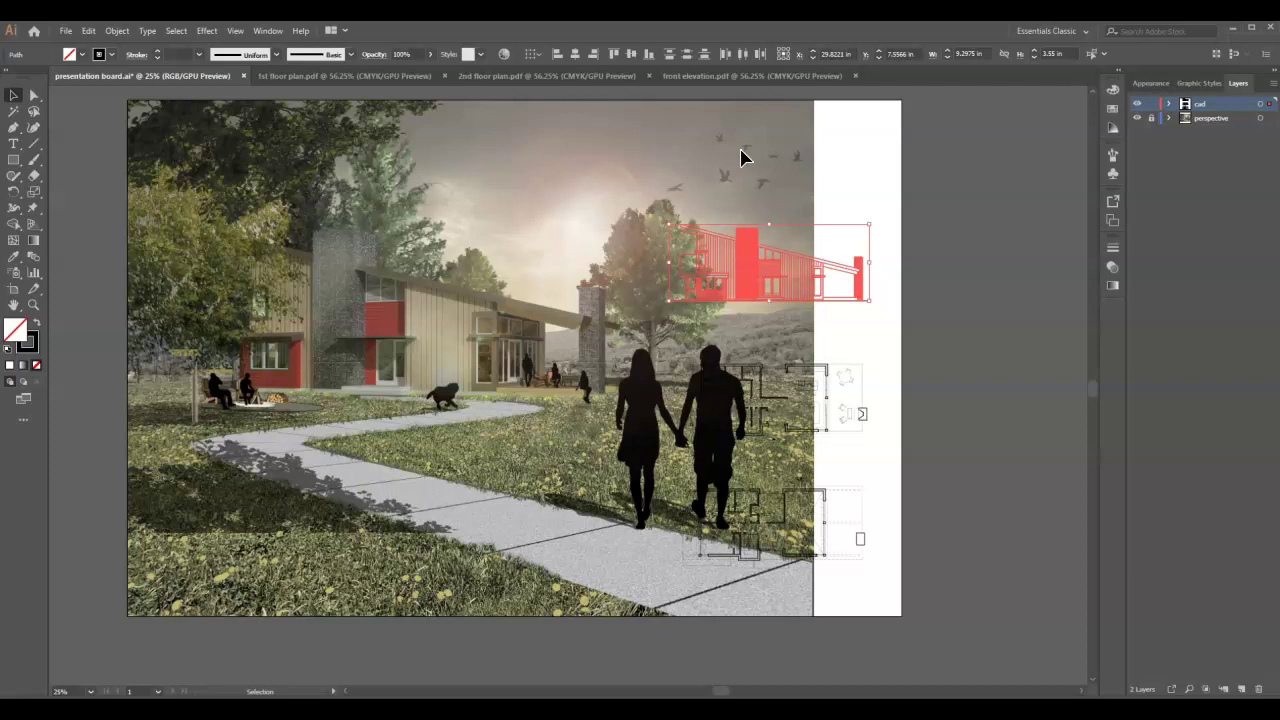
pyautogui.click(858, 145)
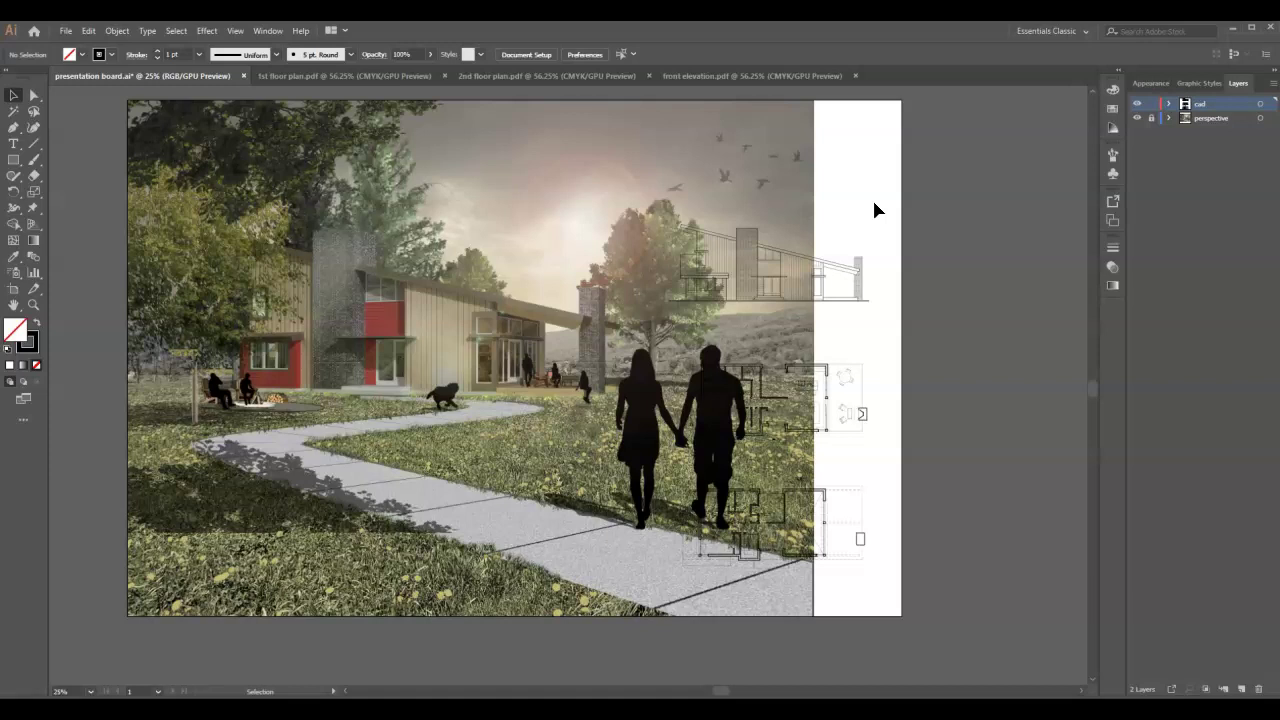
pyautogui.click(1151, 104)
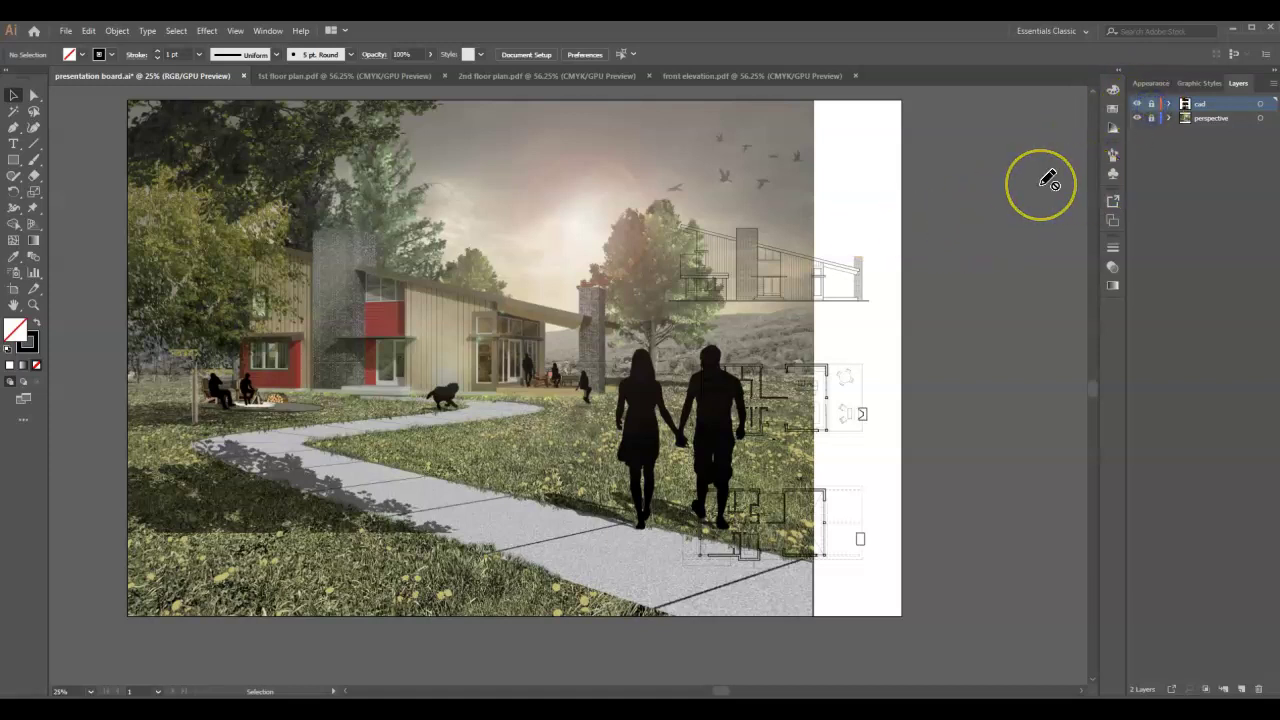